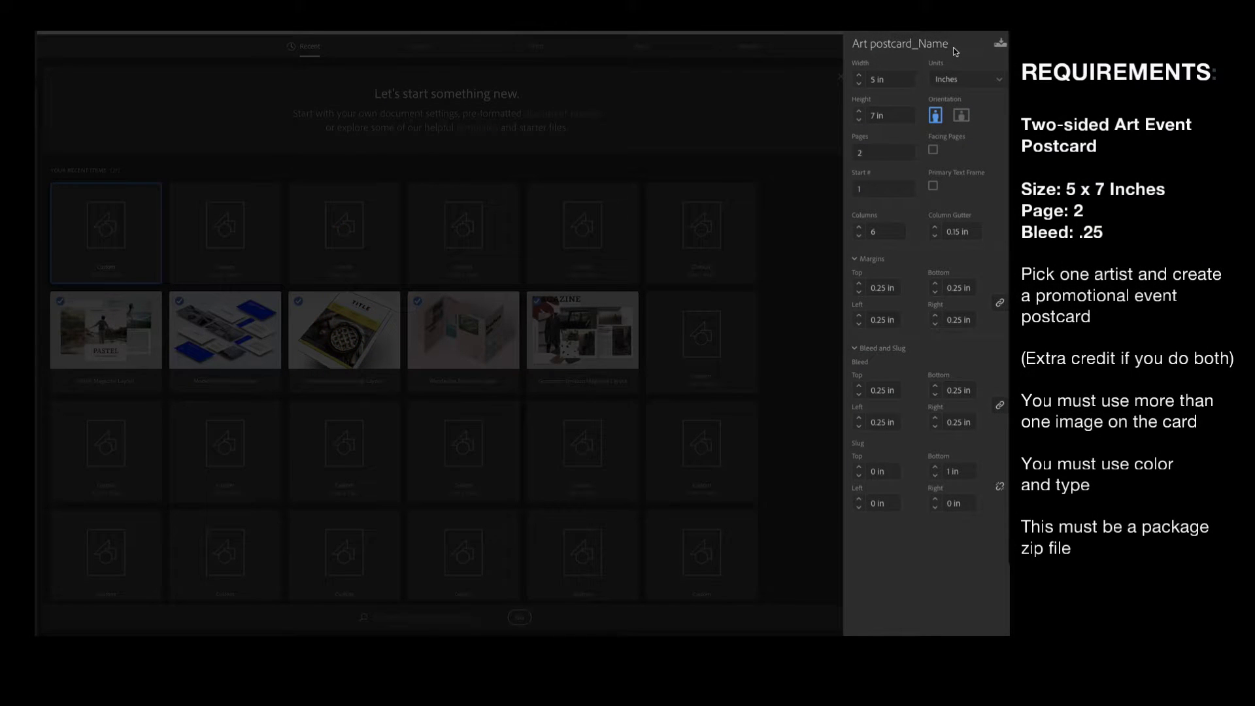
# Create the two-page 5 x 7 in document Art postcard_Name with 3 columns, 0.25 in margins and 0.25 in bleed.
pyautogui.tripleClick(953, 44)
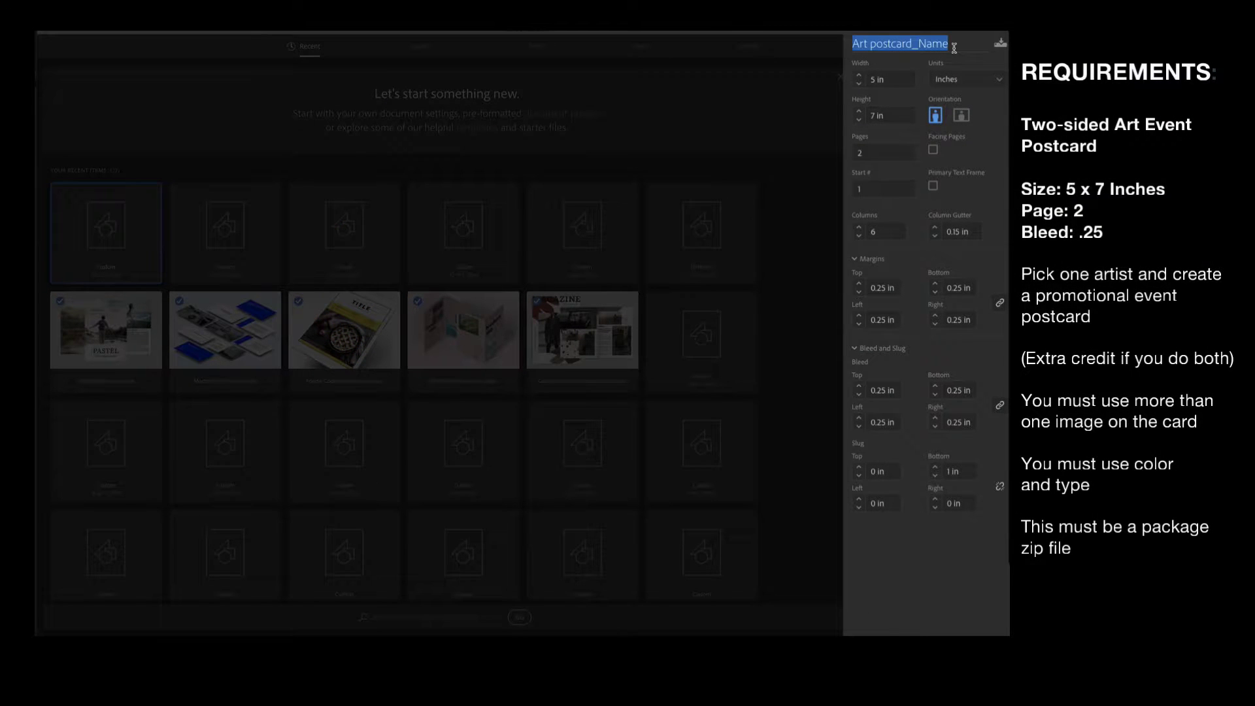
pyautogui.click(915, 79)
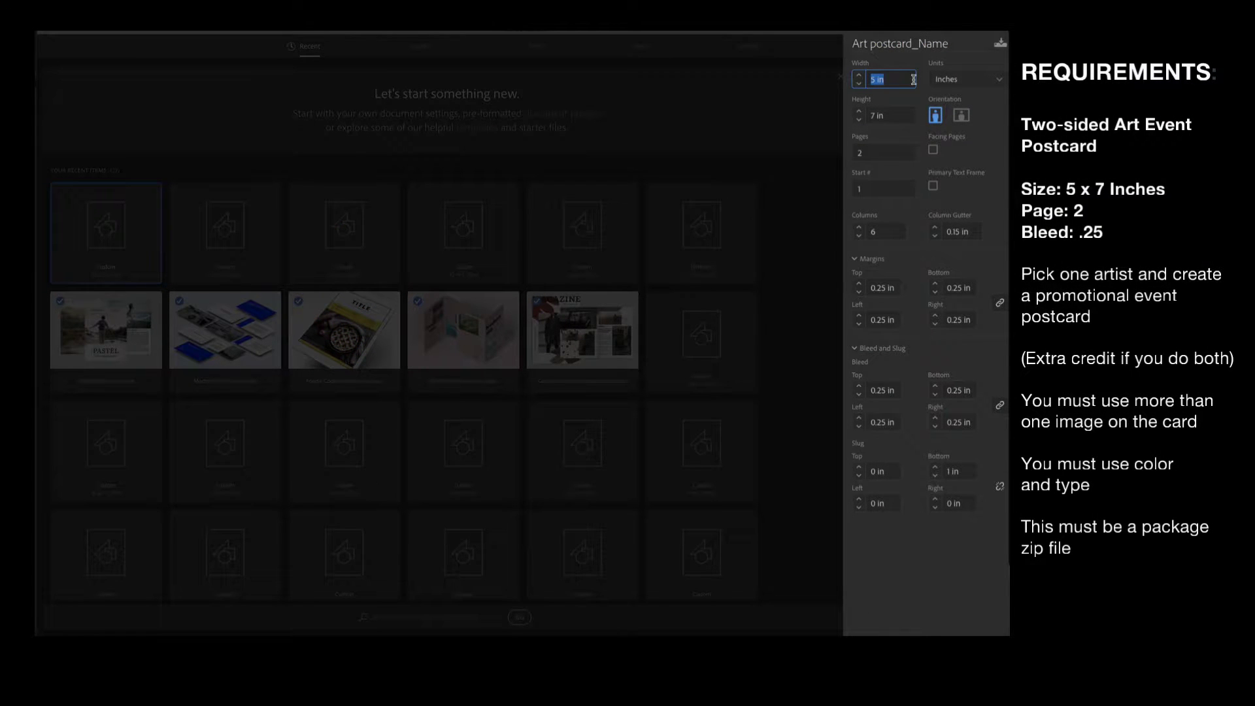
pyautogui.click(903, 112)
pyautogui.click(878, 148)
pyautogui.click(893, 289)
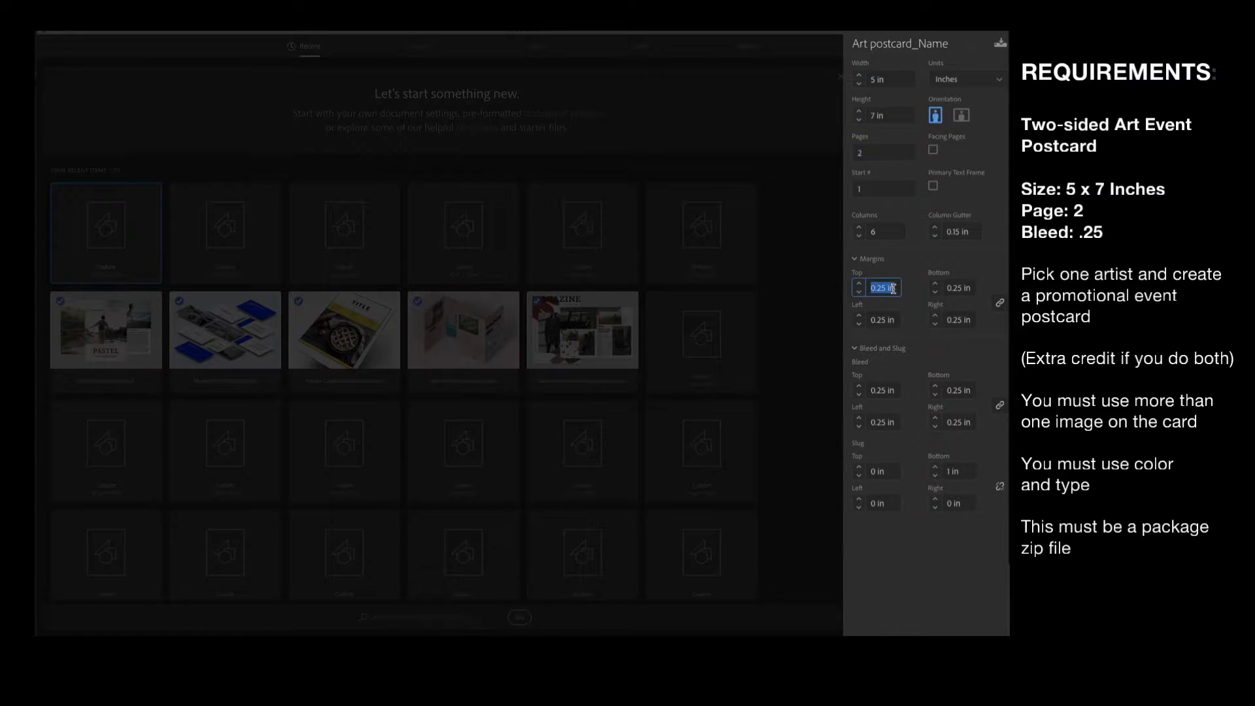
pyautogui.click(895, 389)
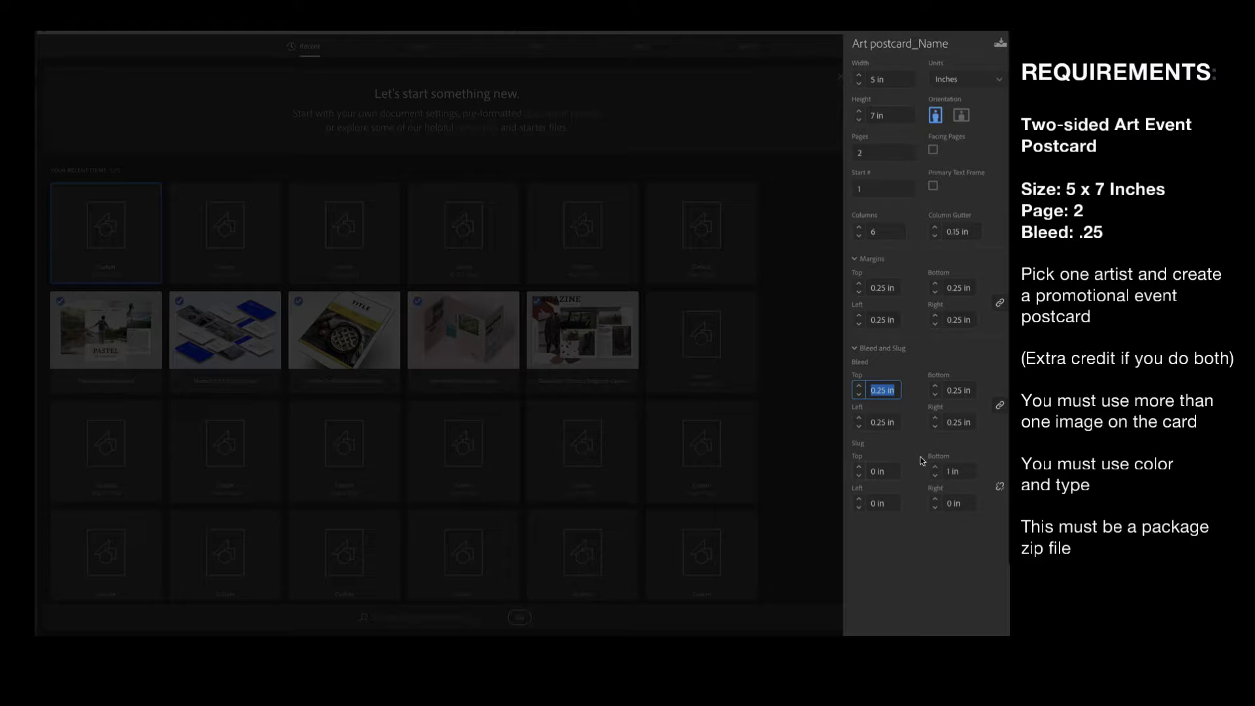
pyautogui.click(878, 230)
pyautogui.write('3')
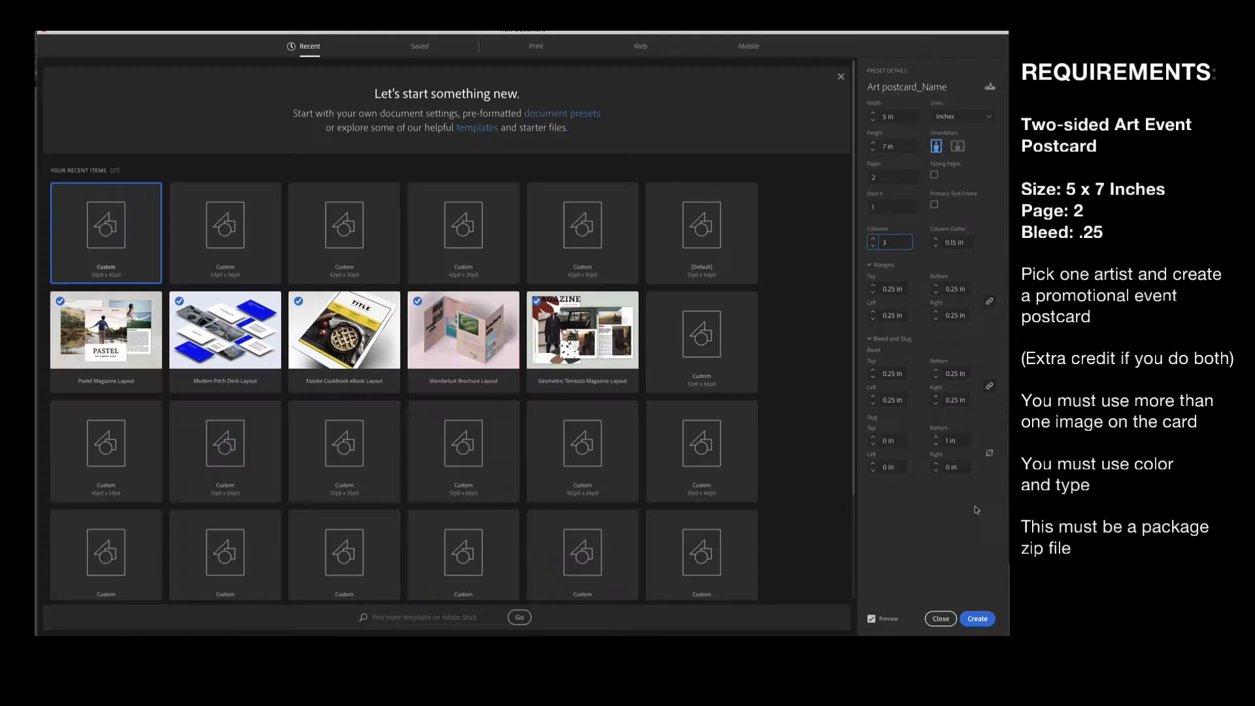
pyautogui.click(984, 619)
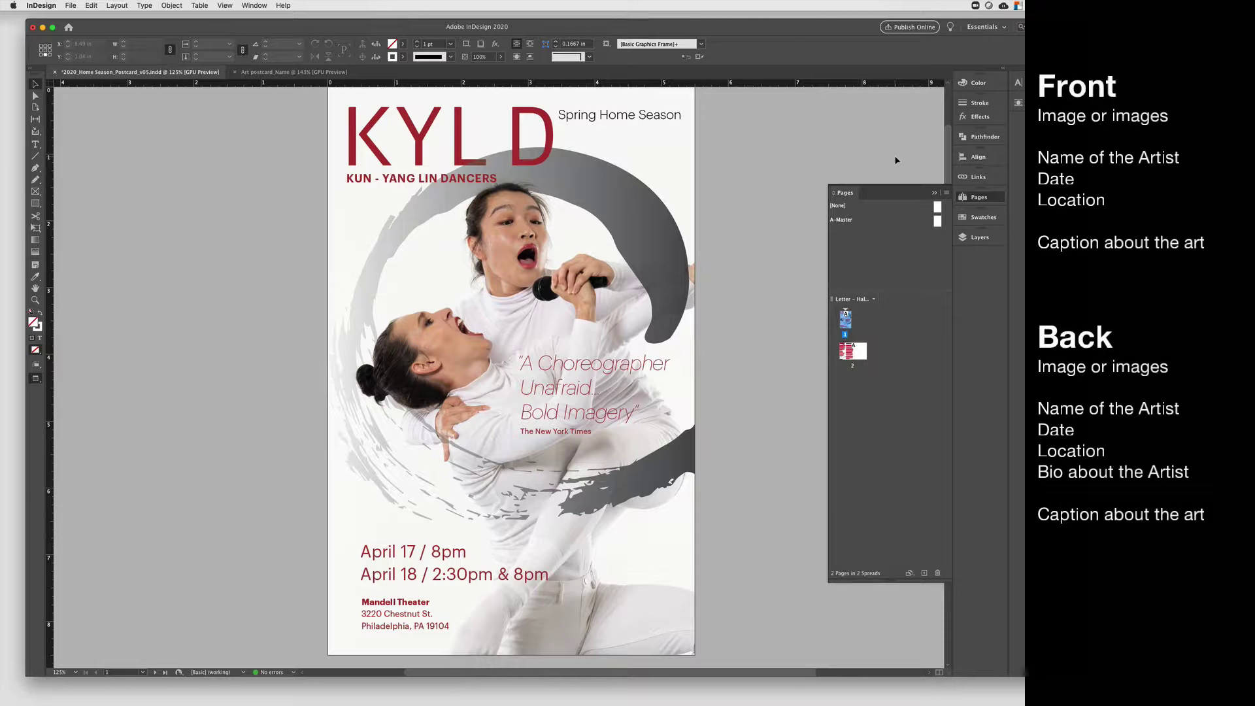
# Show the second page of the Home Season postcard and select the photography credit below the sponsor logos.
pyautogui.doubleClick(854, 351)
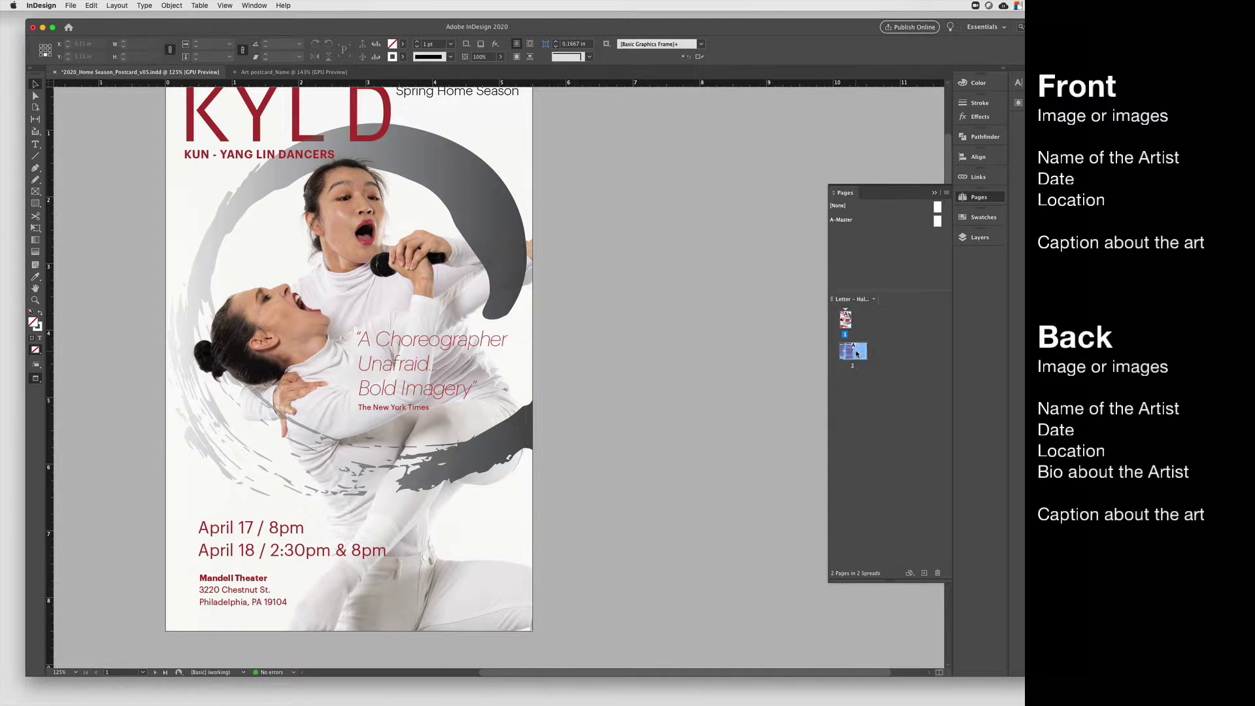
pyautogui.doubleClick(854, 352)
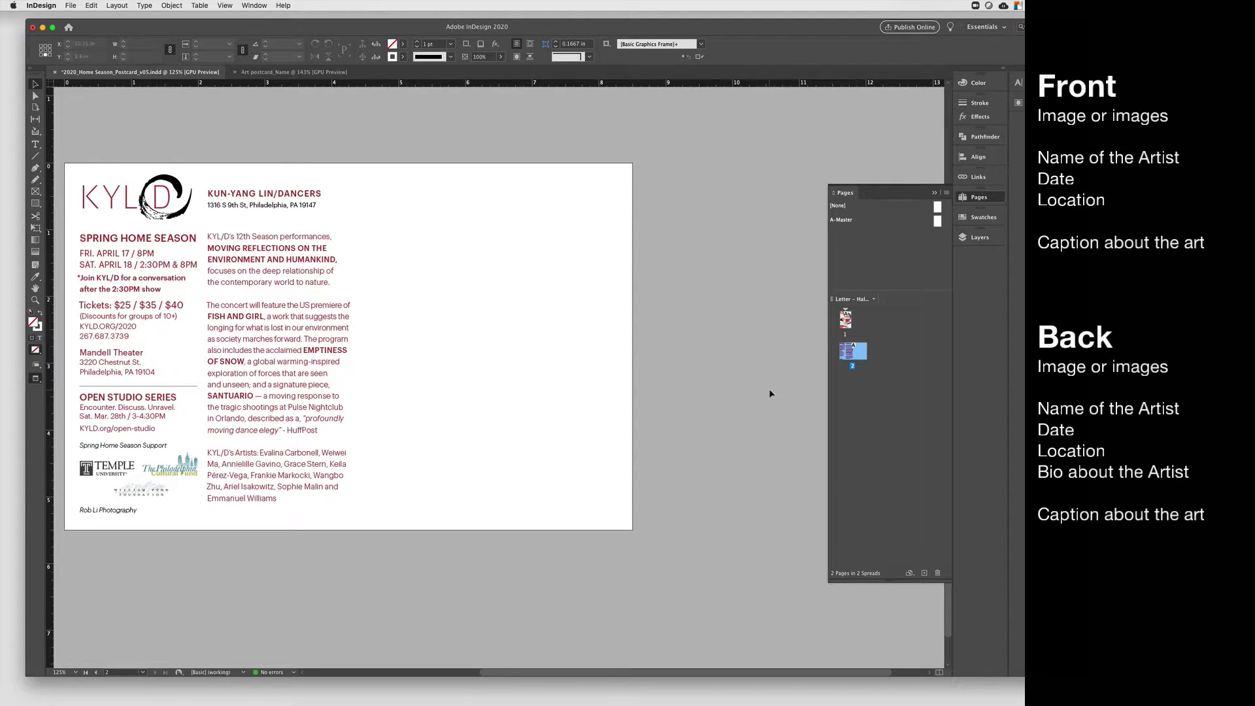
pyautogui.click(141, 515)
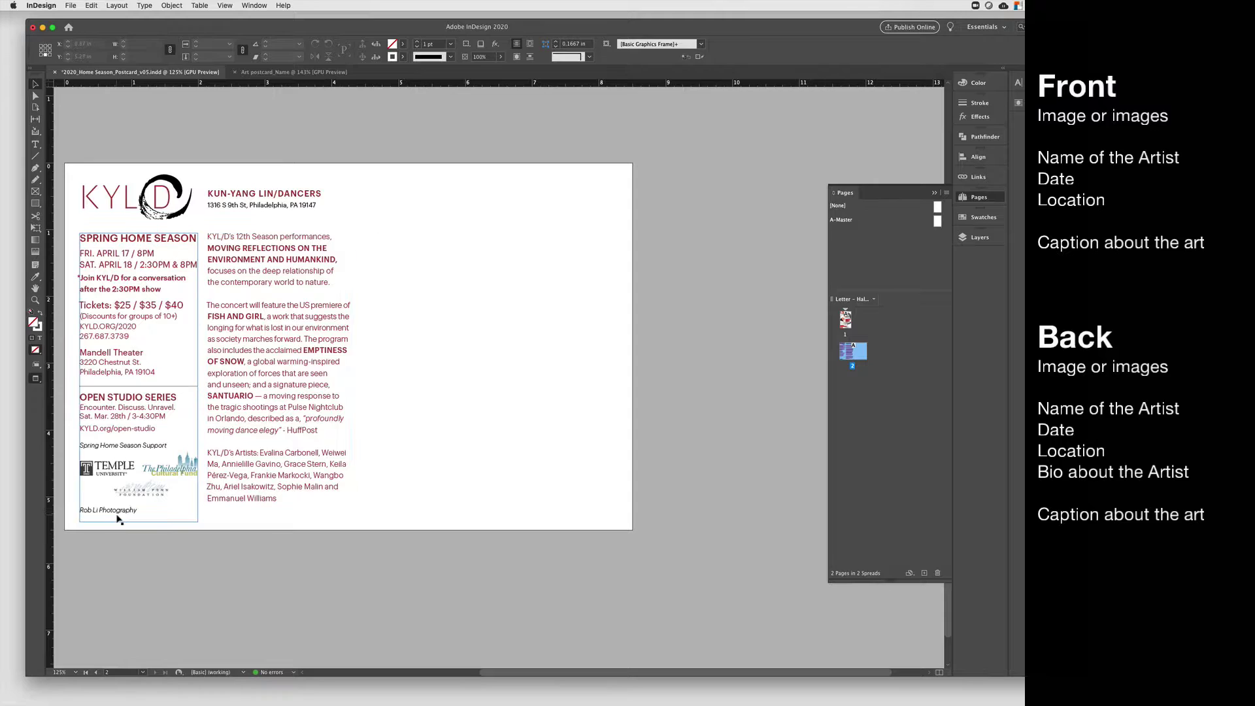
pyautogui.doubleClick(107, 509)
pyautogui.moveTo(138, 510); pyautogui.dragTo(77, 508)
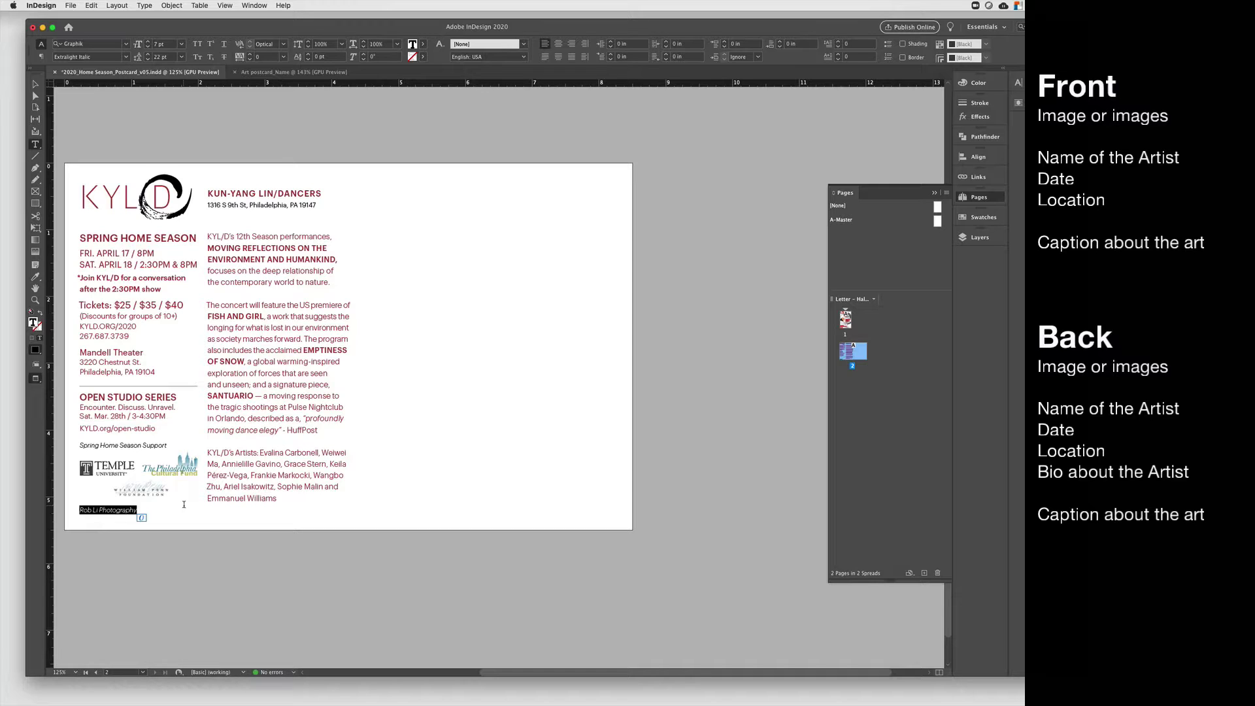
# Switch to the Event Postcard document in Pages and highlight the Subway Platform and Woman Walking By captions.
pyautogui.press('super+Tab')
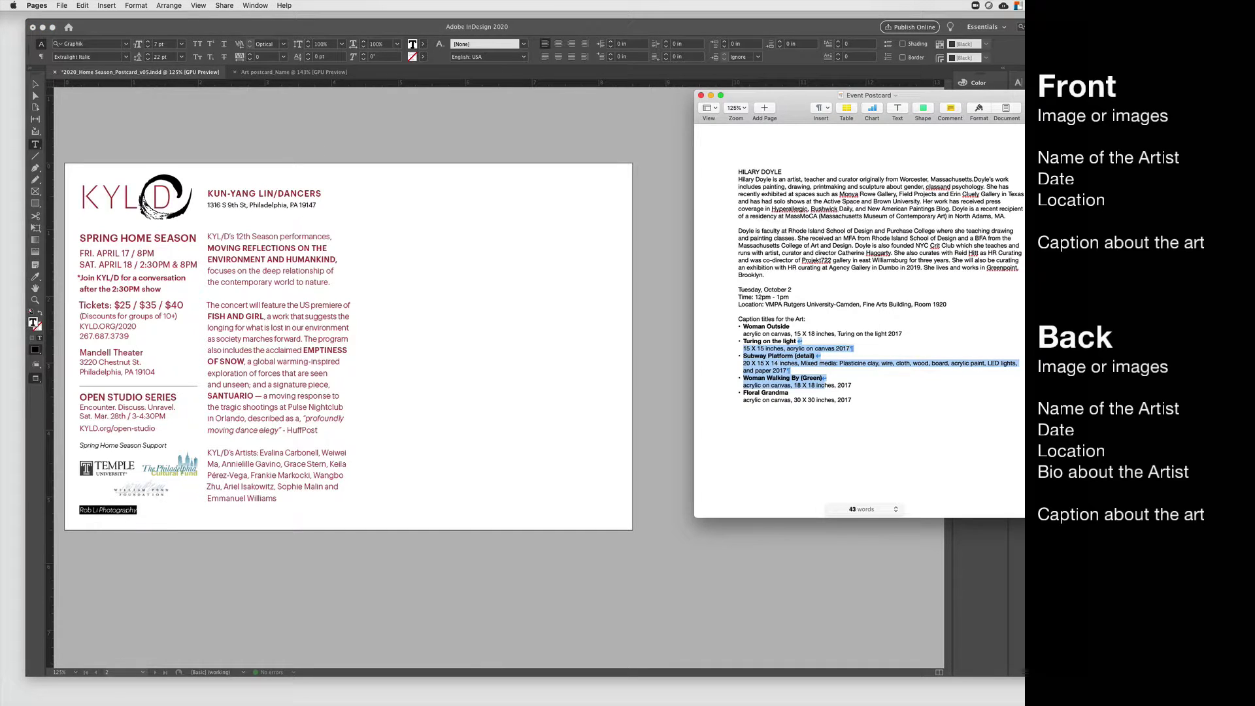
pyautogui.click(805, 419)
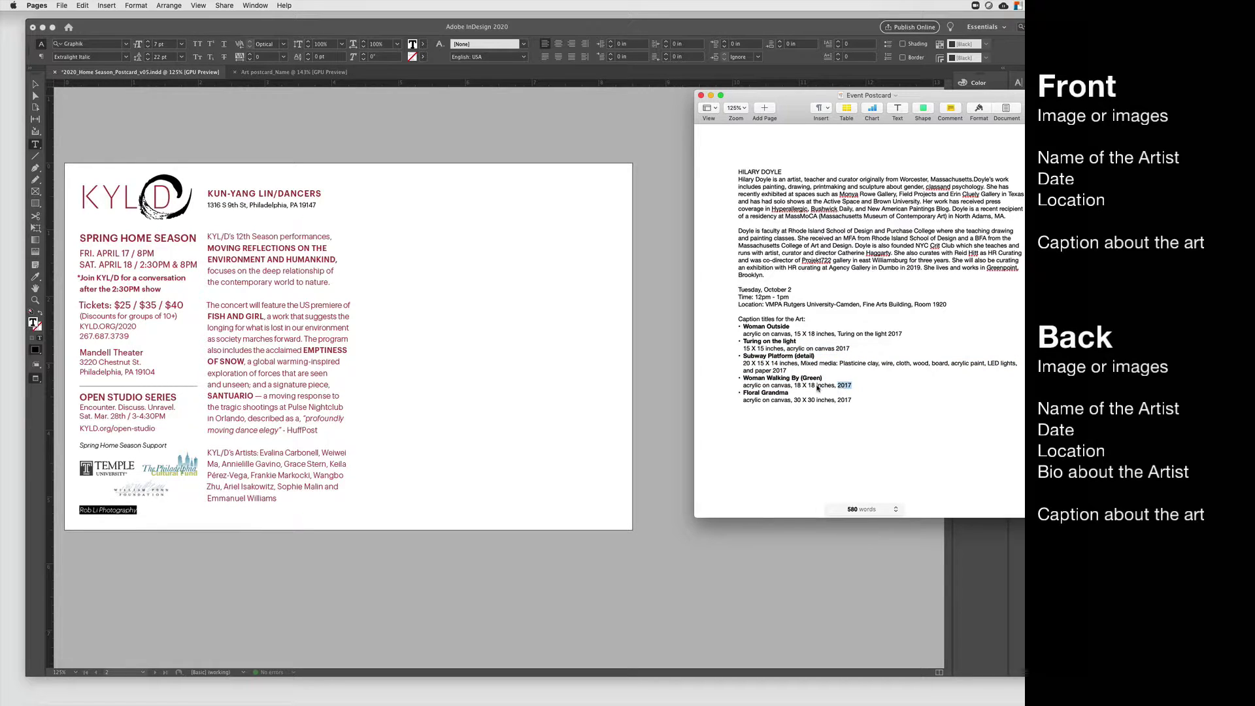
pyautogui.moveTo(852, 386); pyautogui.dragTo(742, 357)
pyautogui.click(716, 370)
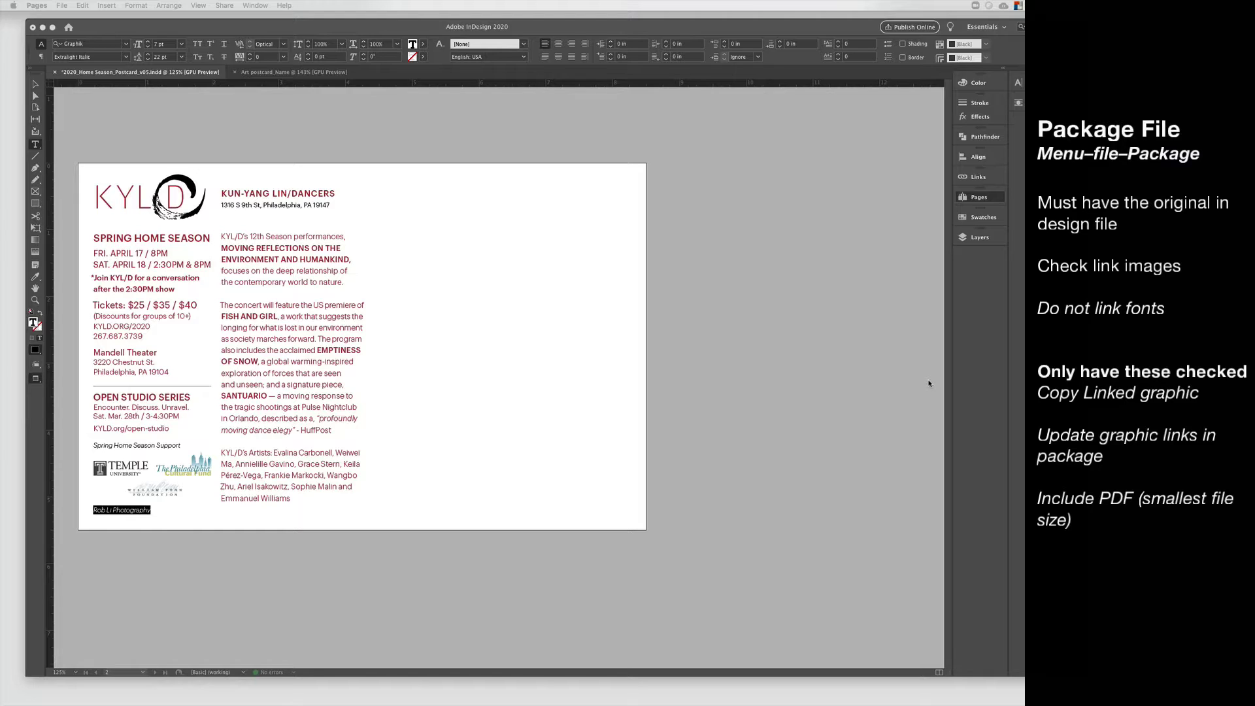
# Switch back to InDesign and check the link status of the images placed in the Home Season postcard.
pyautogui.click(897, 395)
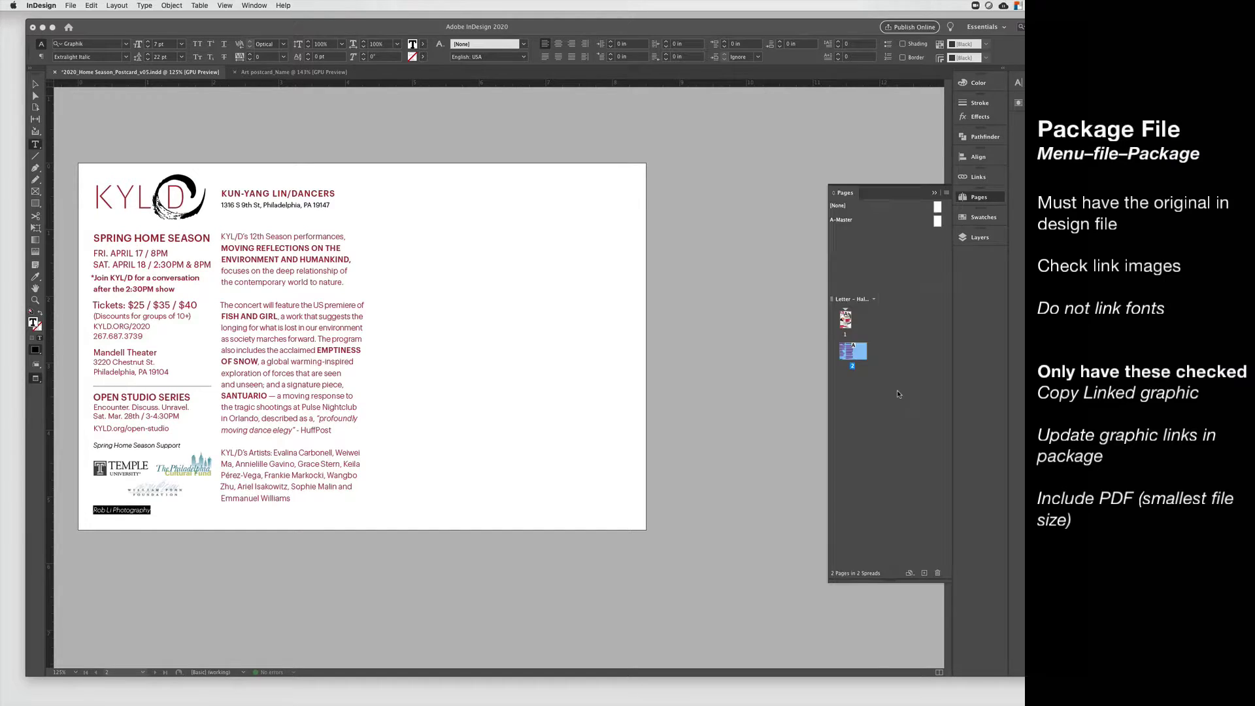
pyautogui.click(935, 193)
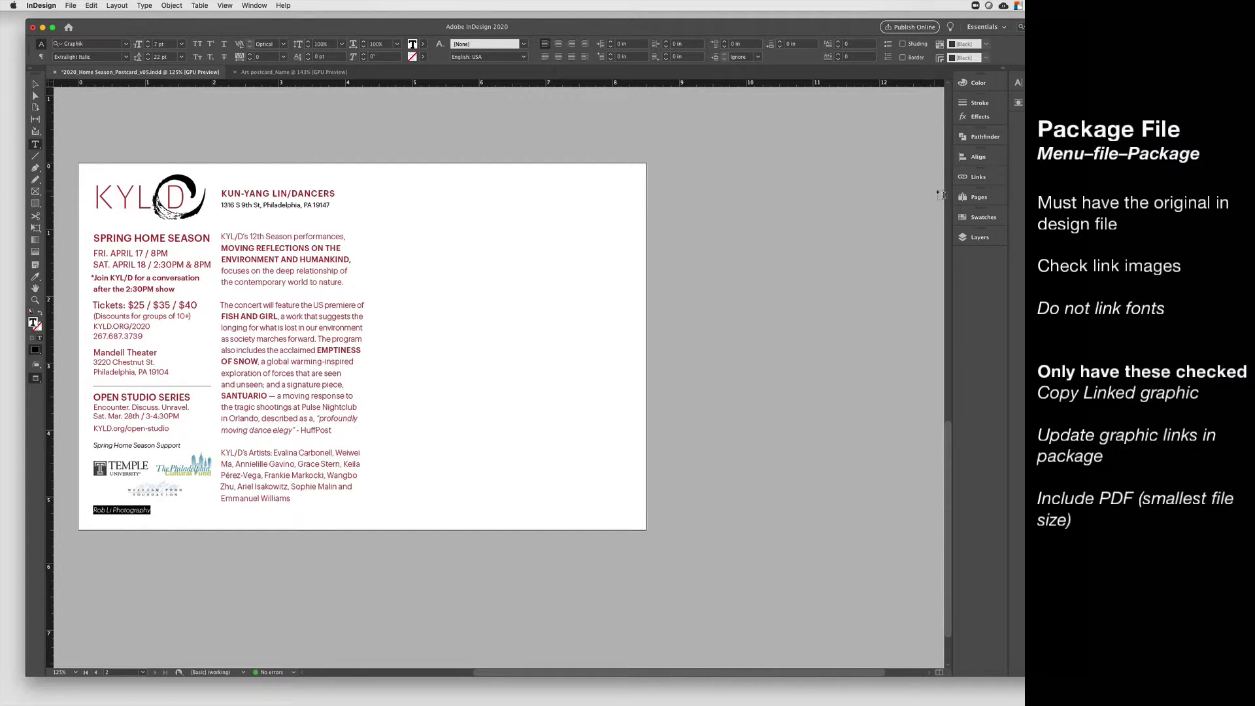
pyautogui.click(969, 177)
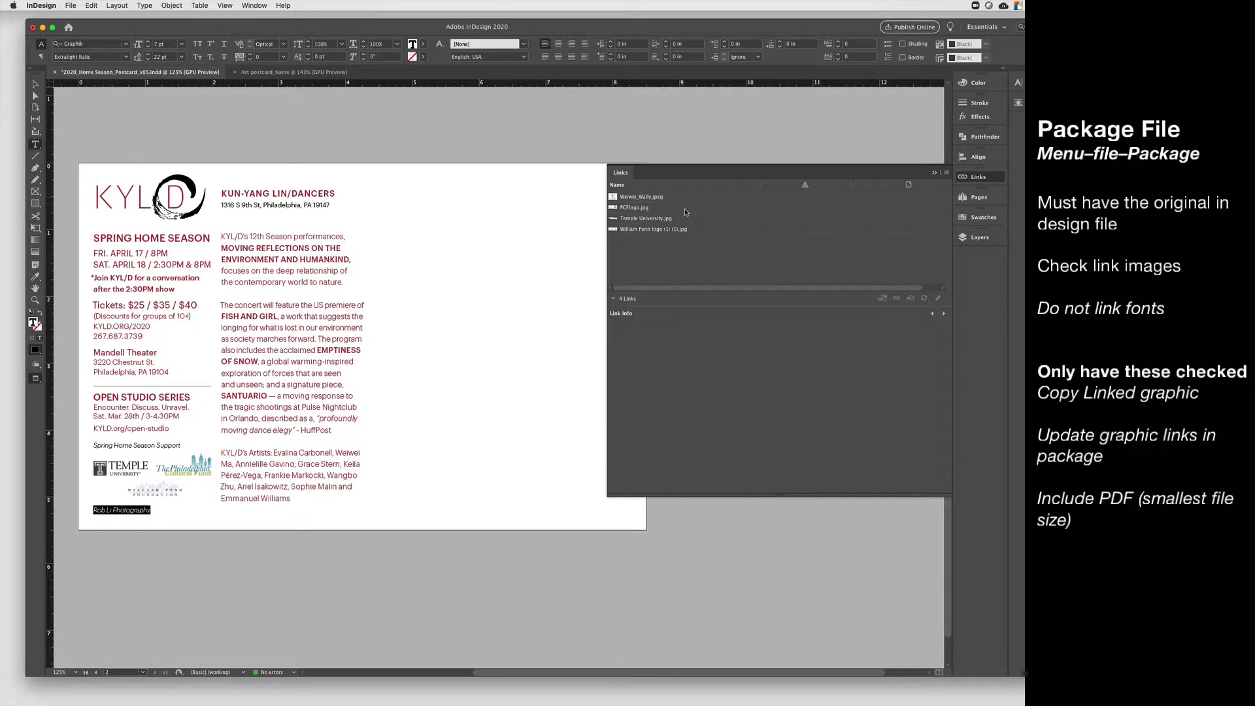
pyautogui.click(807, 186)
pyautogui.click(935, 174)
# Deselect everything on the postcard's front page, start packaging the document and review its summary, fonts, and links and images.
pyautogui.hscroll(-5, 401, 197)
pyautogui.scroll(-1, 401, 196)
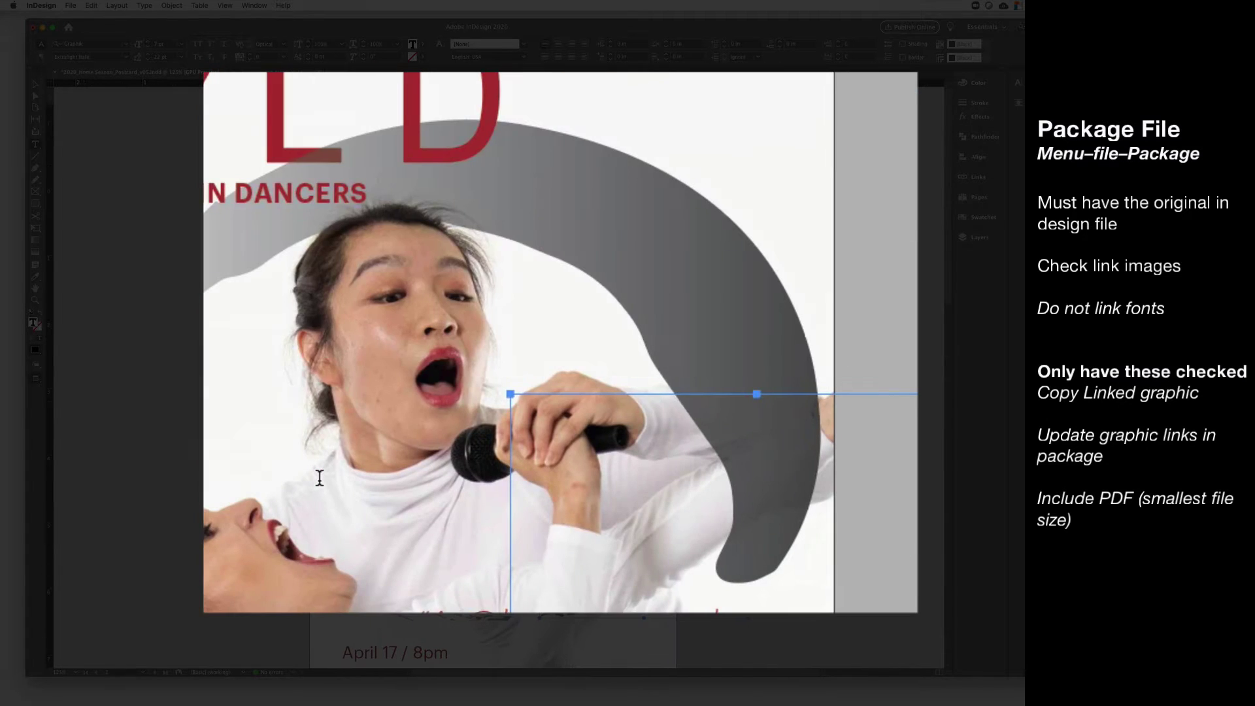
pyautogui.scroll(-2, 320, 478)
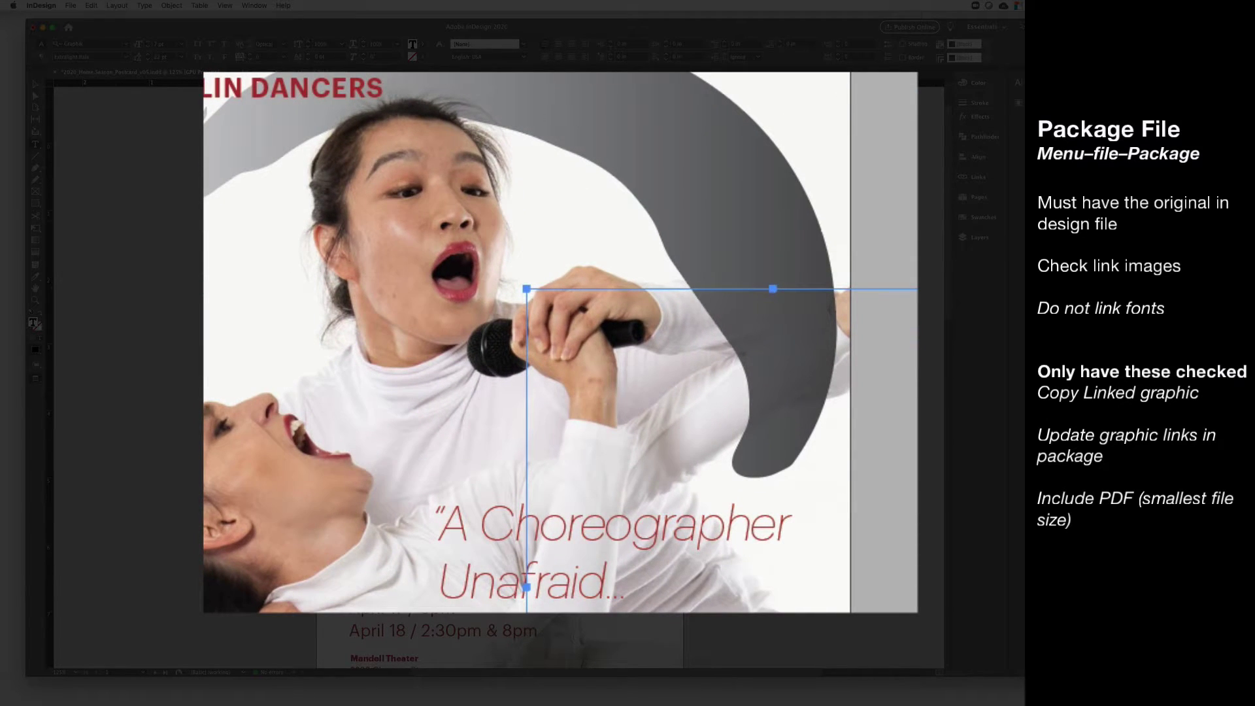
pyautogui.press('Escape')
pyautogui.click(170, 222)
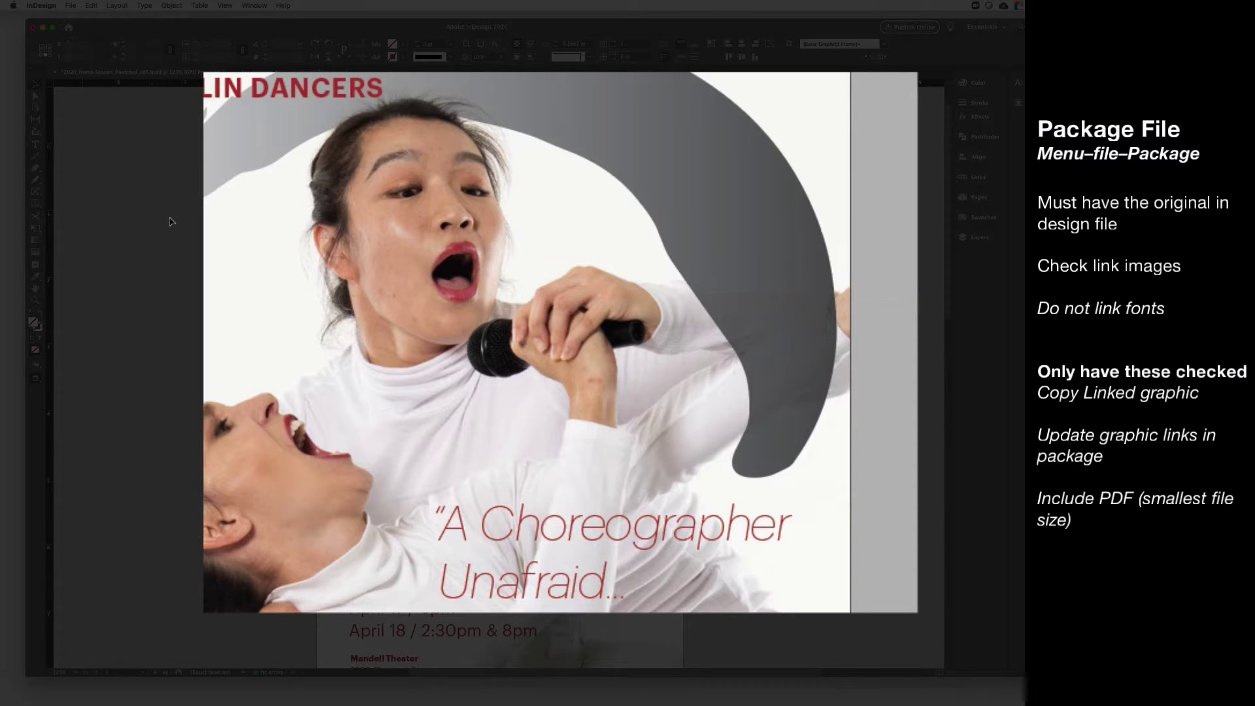
pyautogui.click(71, 5)
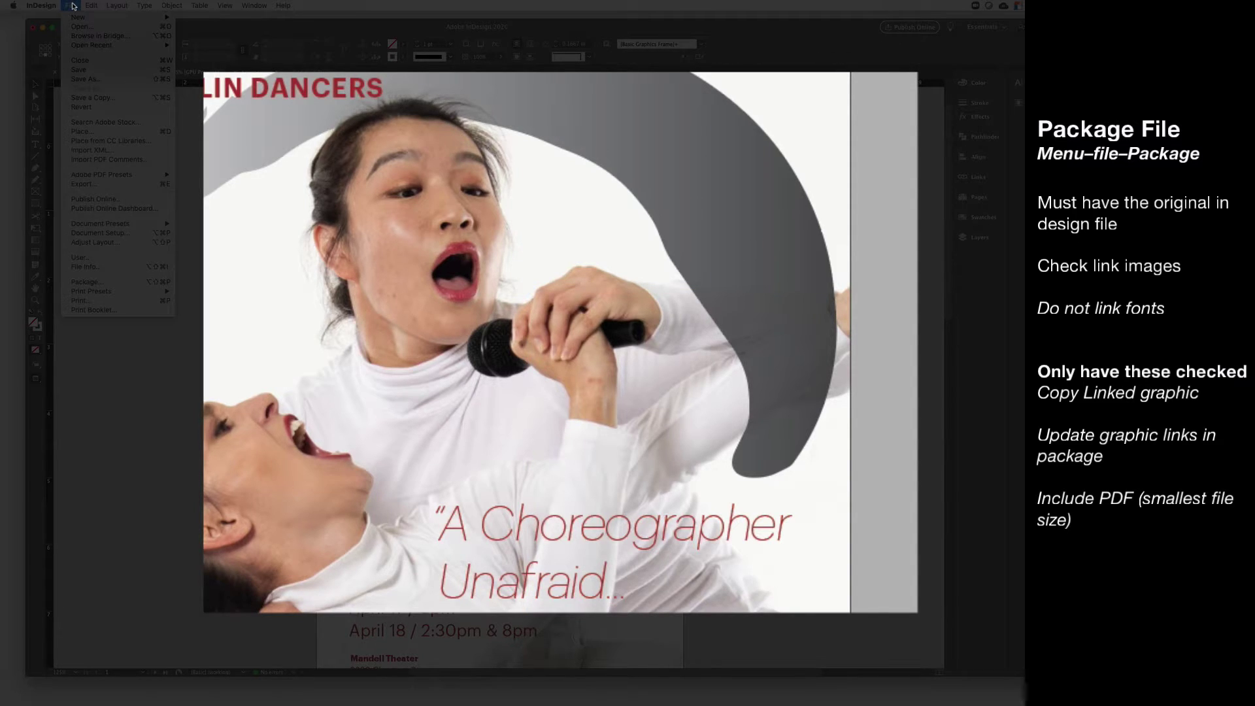
pyautogui.click(108, 283)
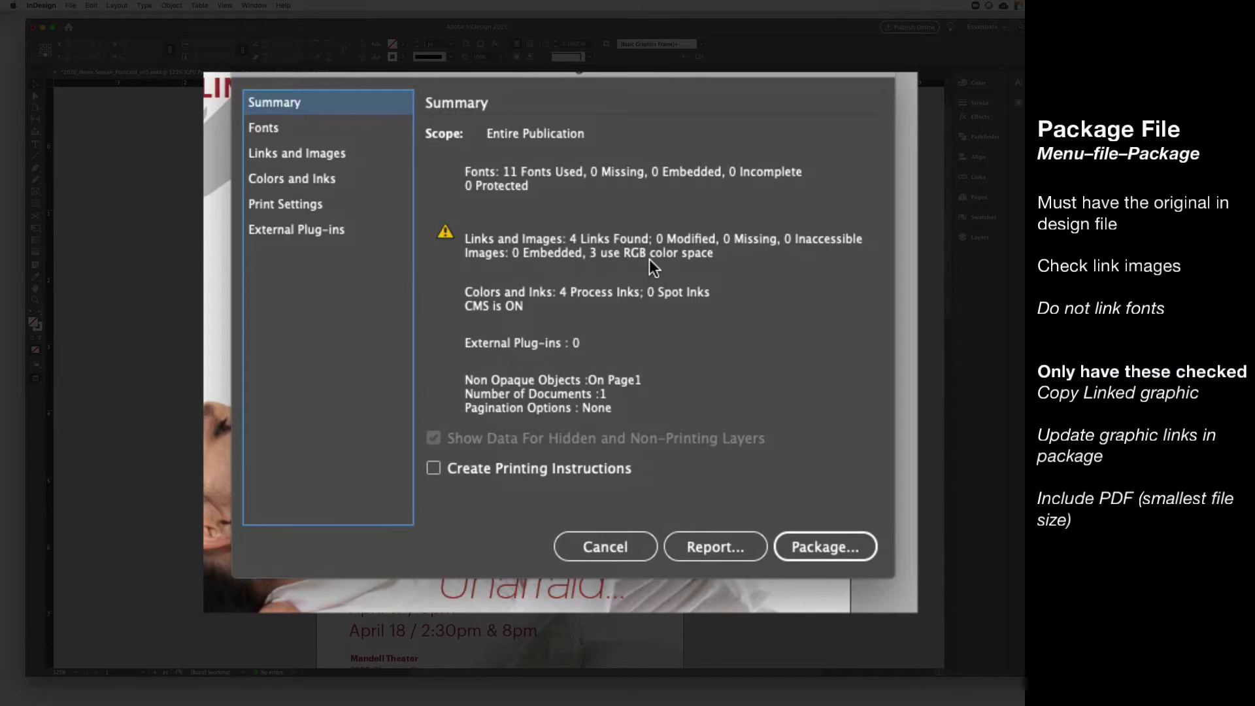
pyautogui.click(307, 130)
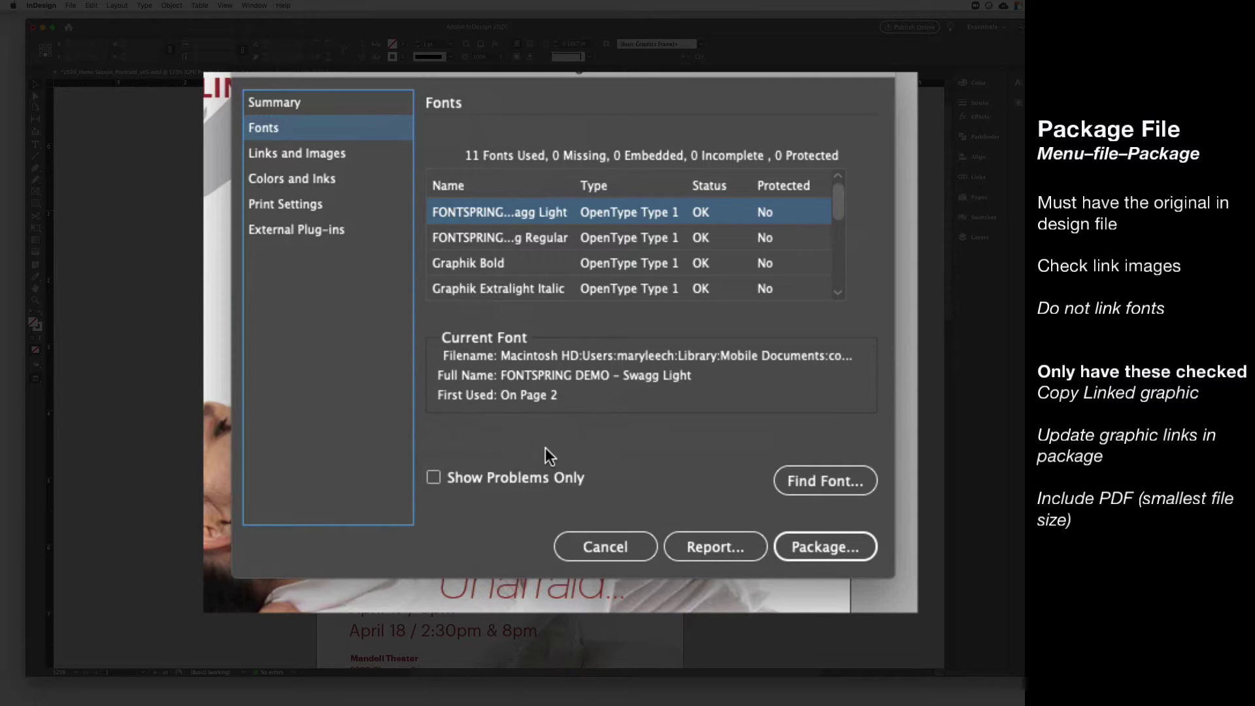
pyautogui.click(351, 154)
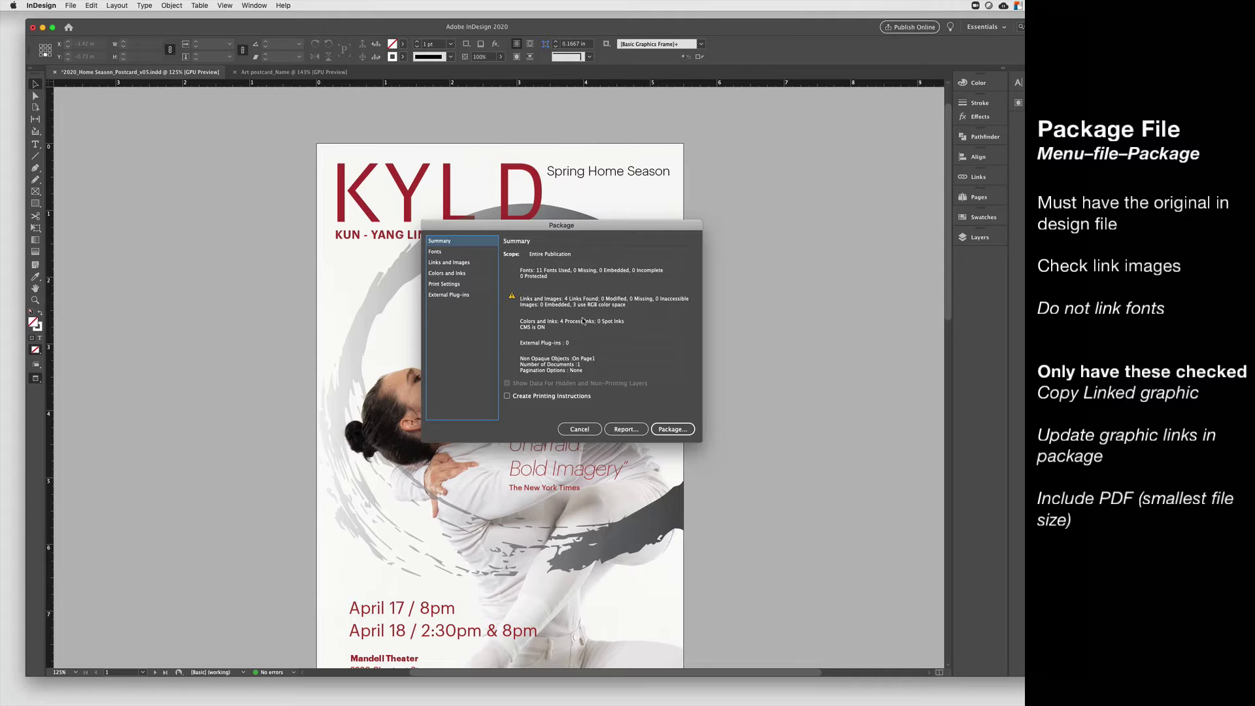
# Package the postcard to the Desktop without fonts, copying and updating linked graphics and including a PDF with the Smallest File Size preset.
pyautogui.click(672, 429)
pyautogui.click(687, 374)
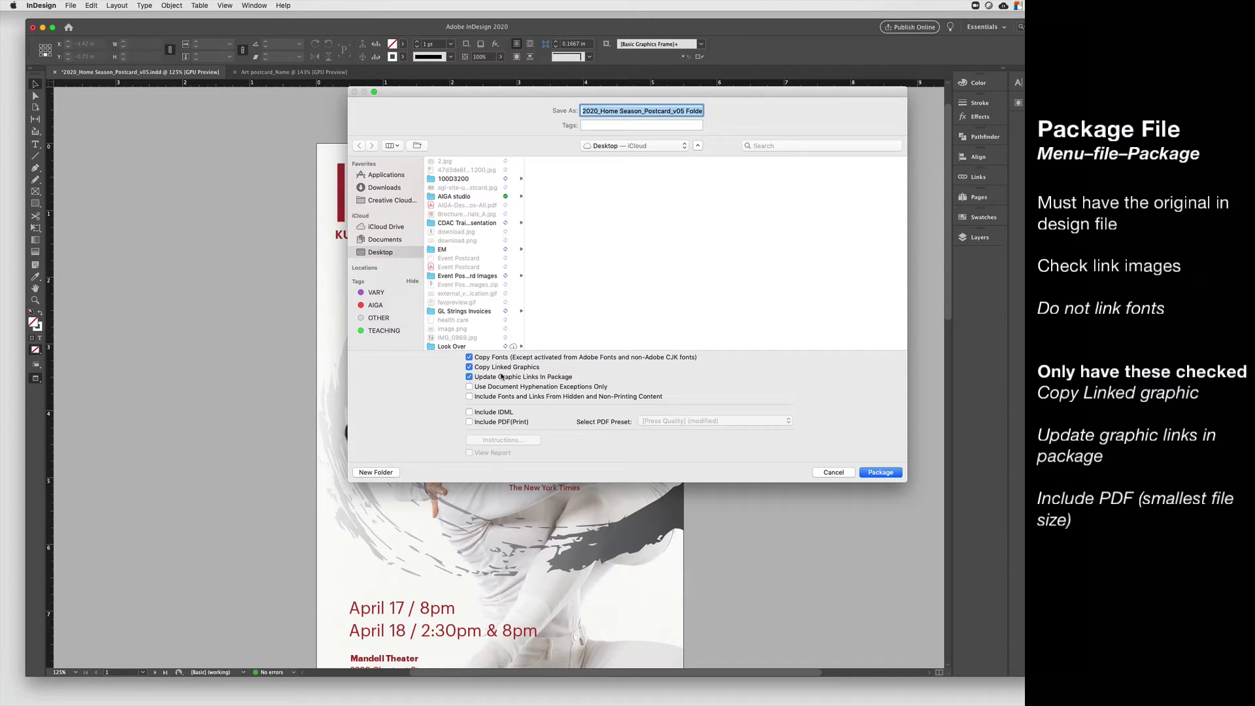
pyautogui.click(479, 359)
pyautogui.click(469, 422)
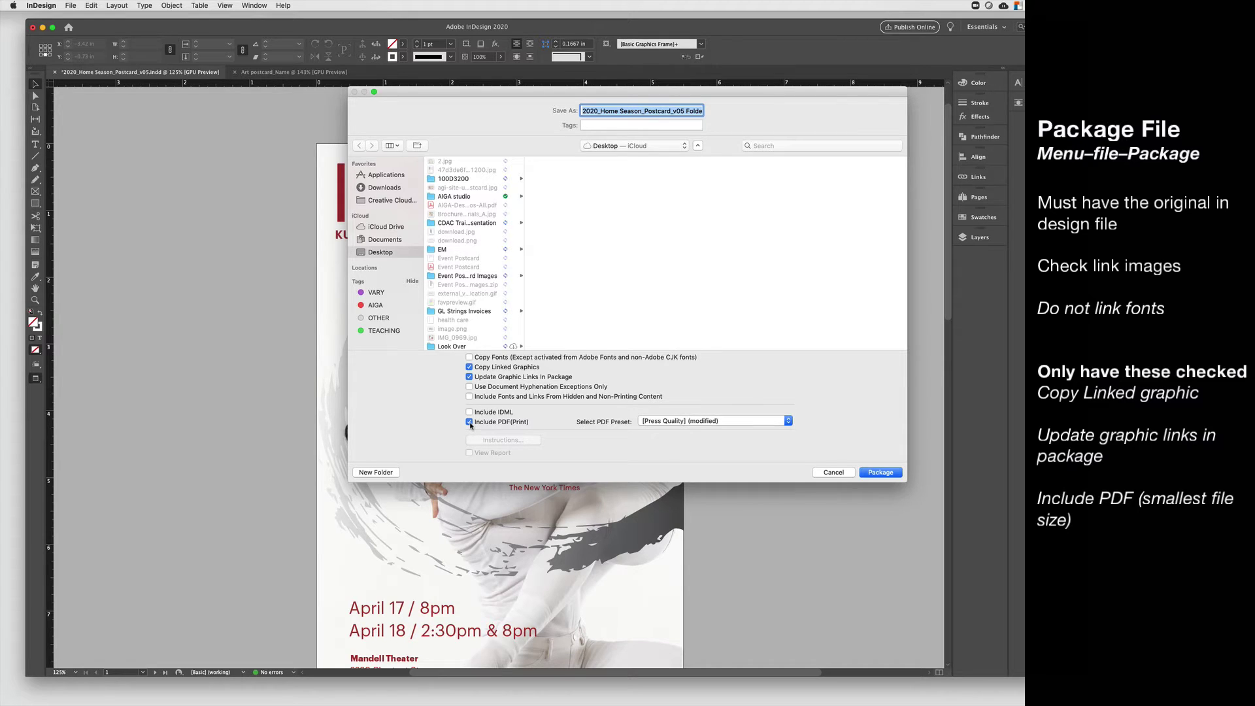
pyautogui.click(701, 422)
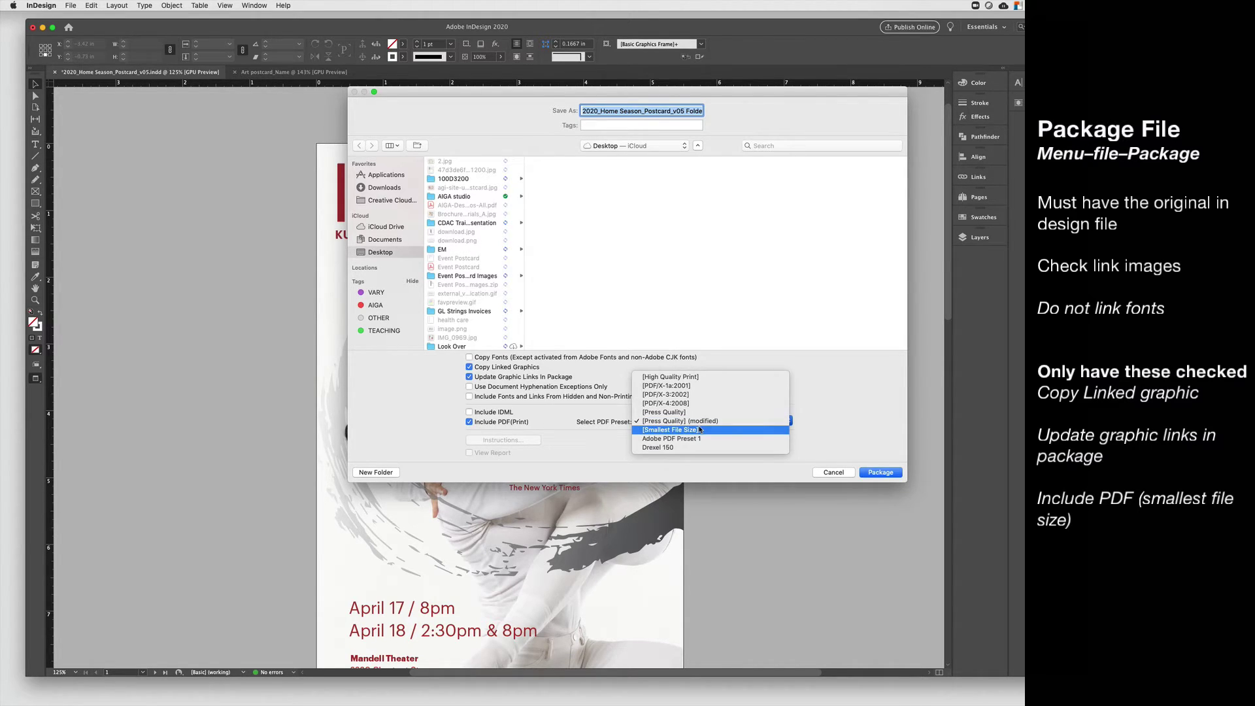
pyautogui.click(700, 431)
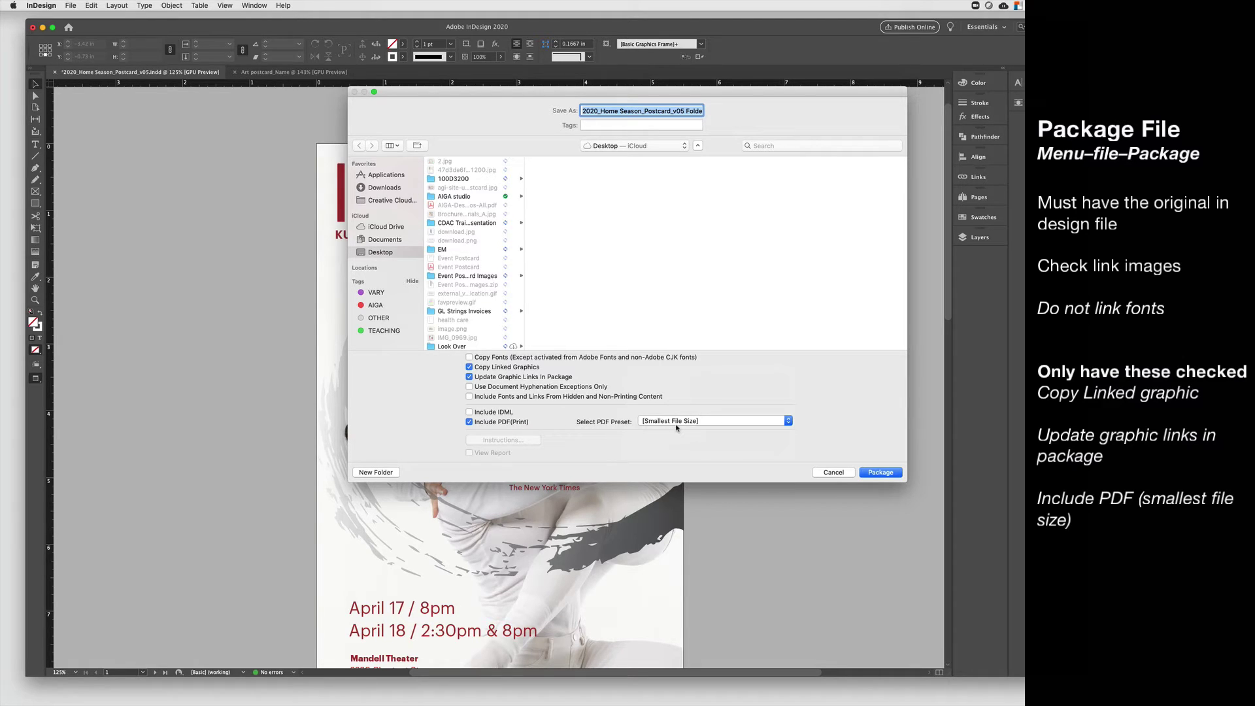
pyautogui.click(880, 473)
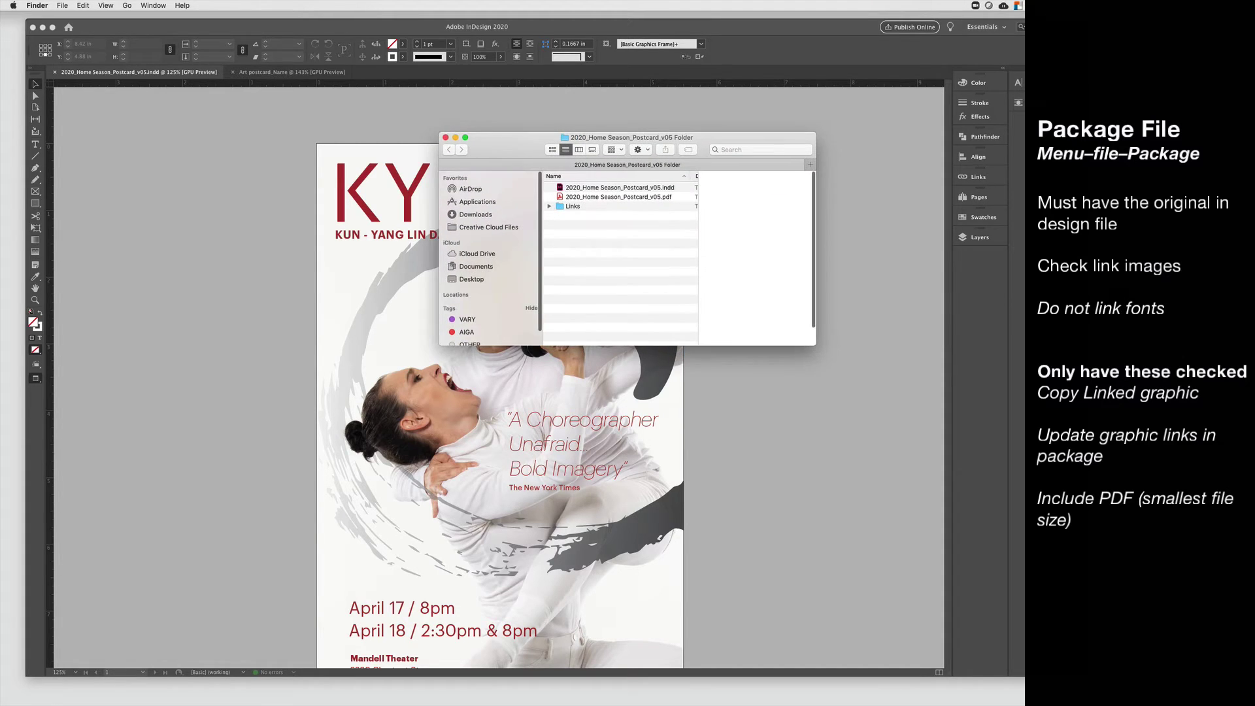
# Inspect the packaged folder's InDesign file and the contents of its Links subfolder.
pyautogui.click(664, 189)
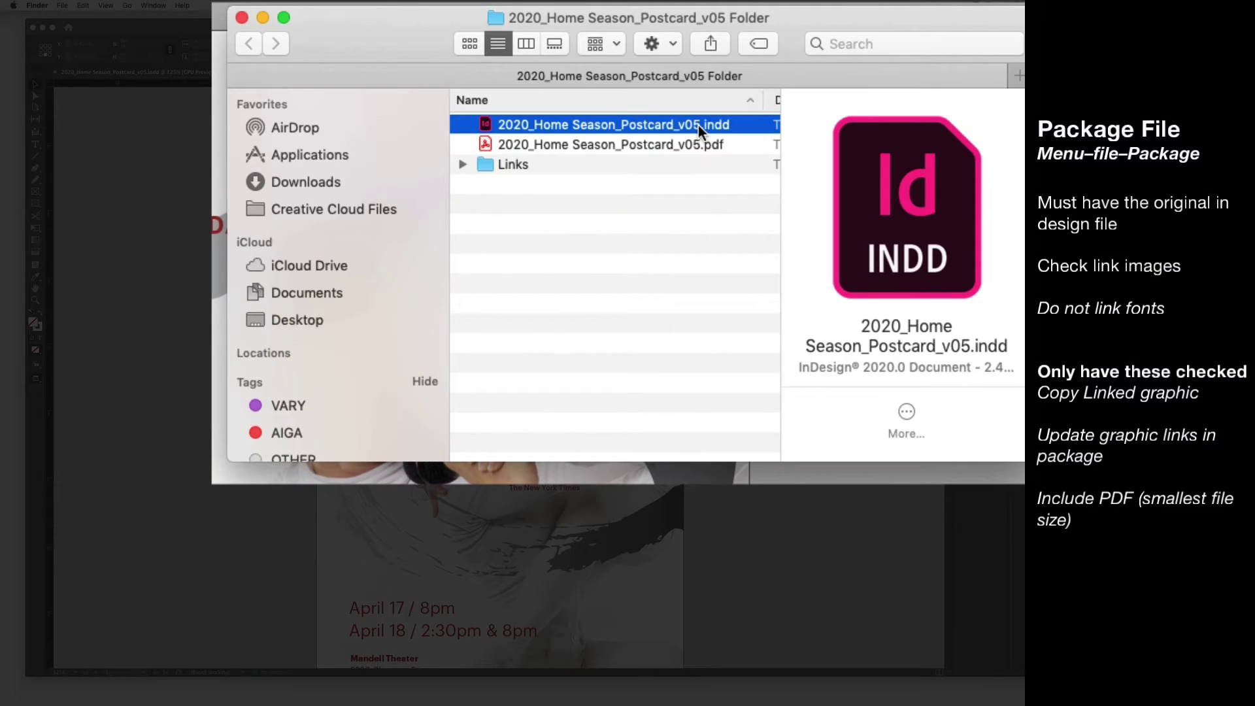
pyautogui.click(463, 164)
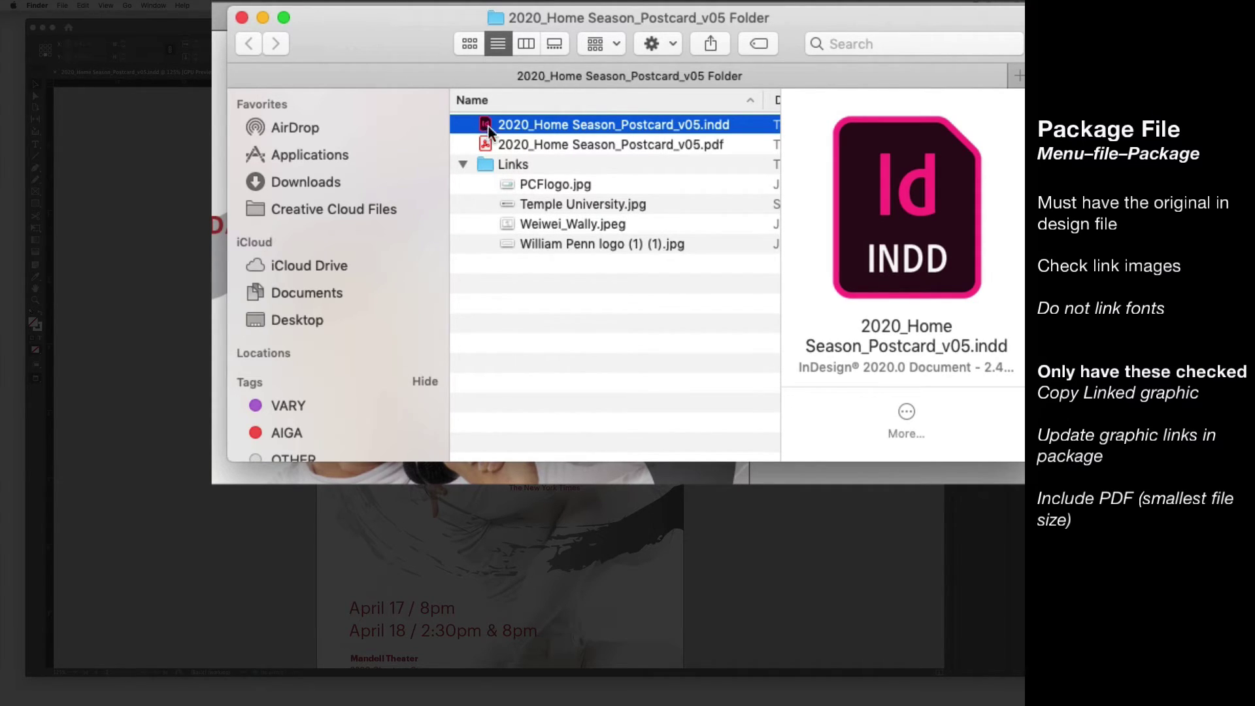
pyautogui.click(462, 165)
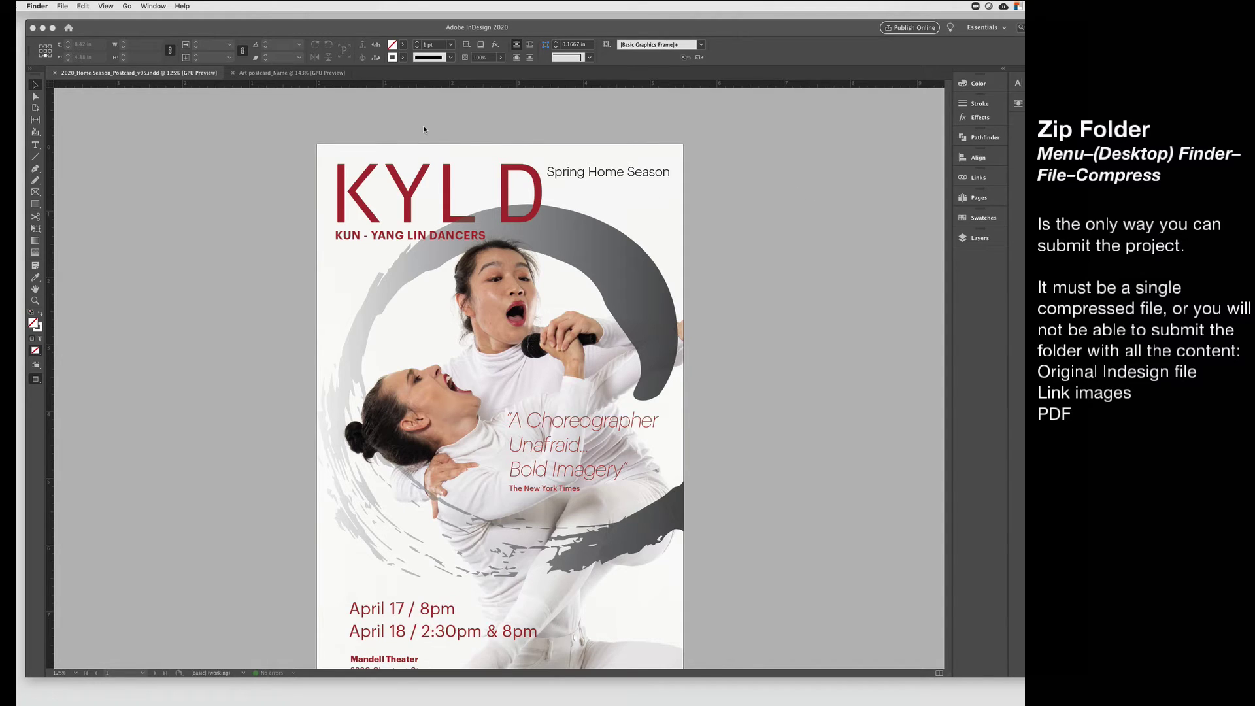
# Compress the 2020_Home Season_Postcard_v05 Folder into a zip file in Finder.
pyautogui.click(40, 6)
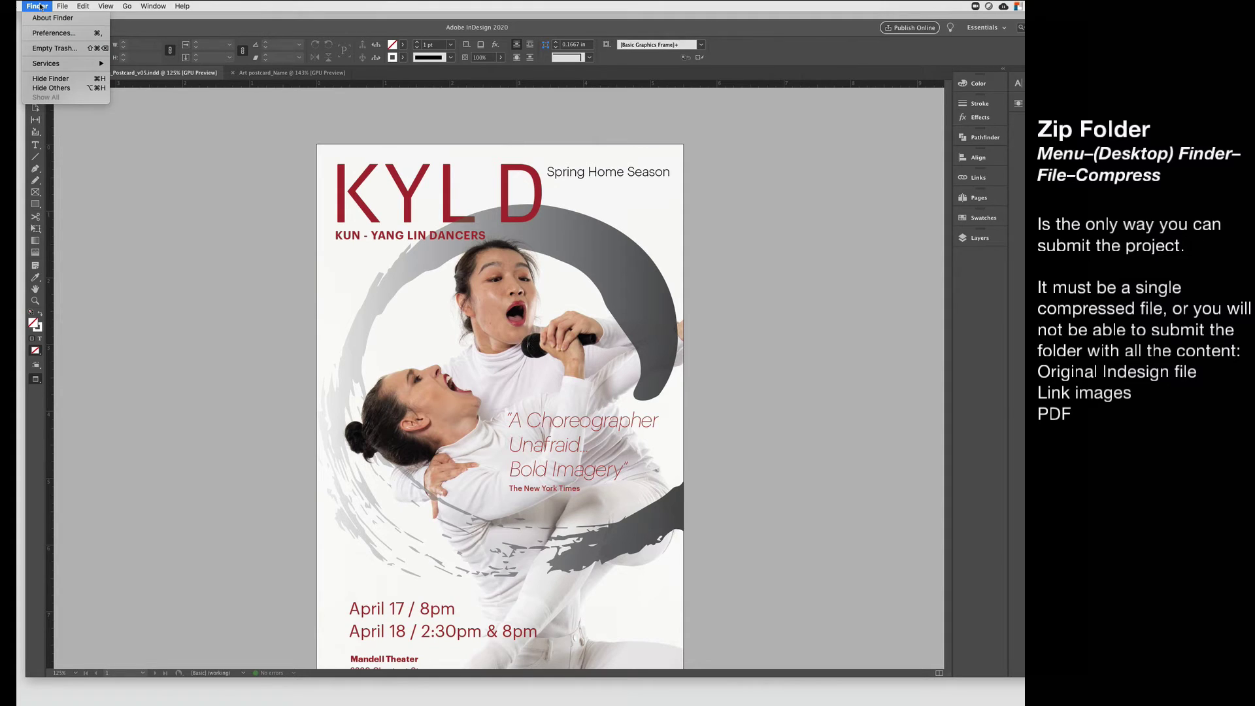
pyautogui.moveTo(62, 6)
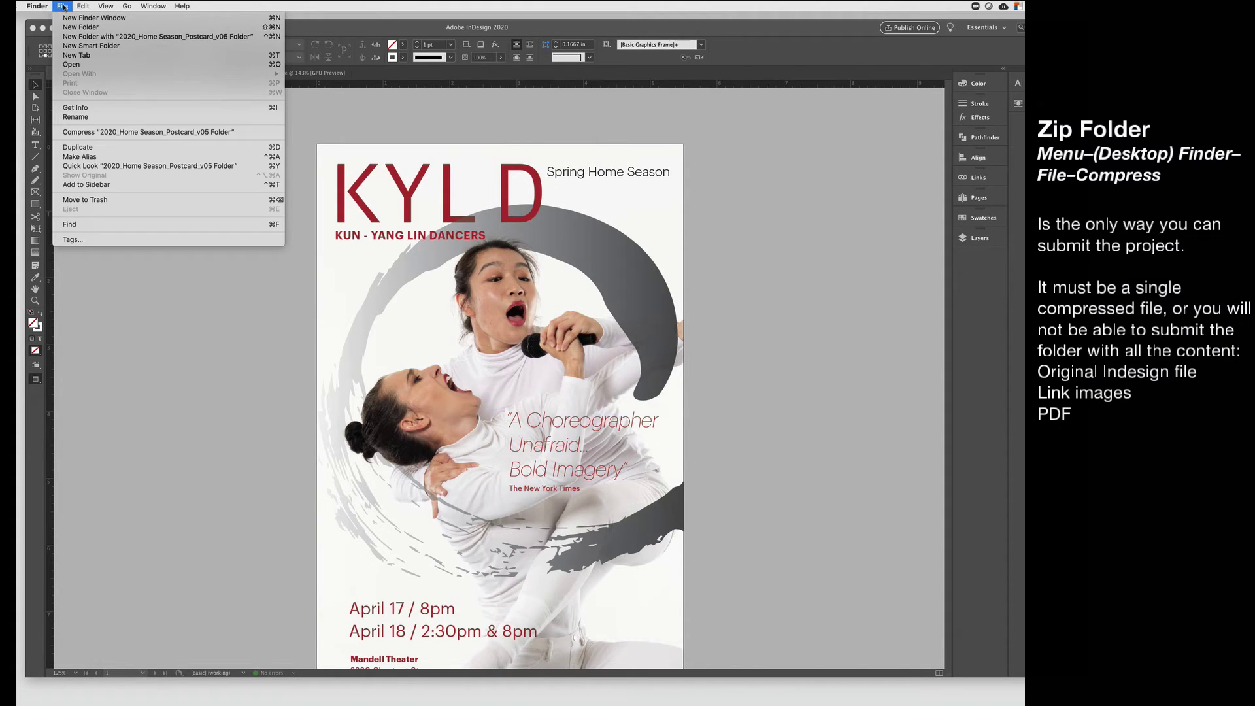
pyautogui.click(85, 132)
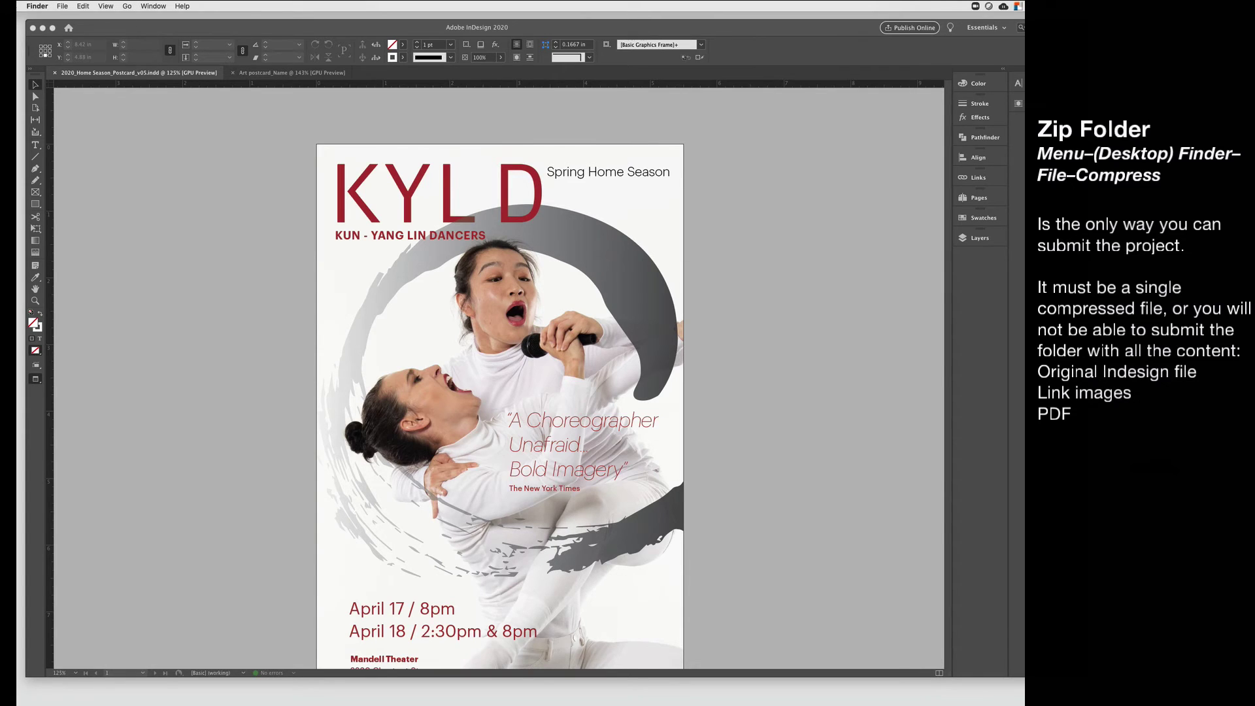
pyautogui.press('super+o')
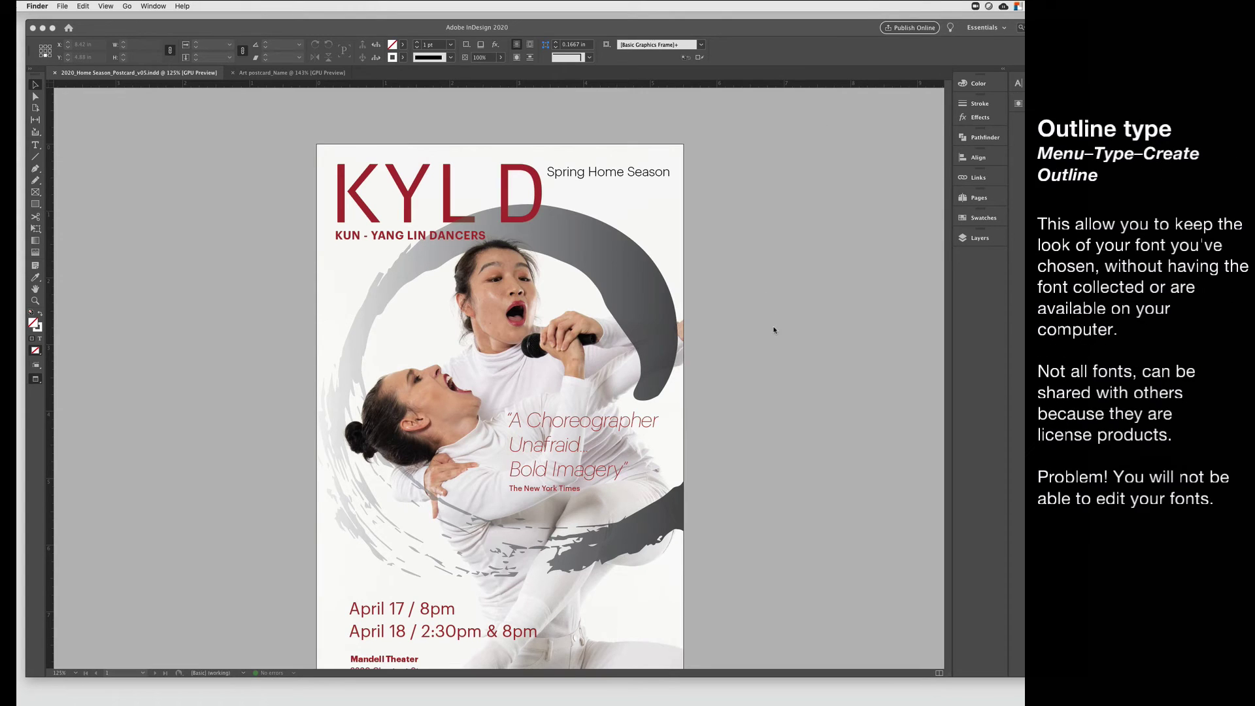
# Select all the text frames on the postcard's front page and convert their type to outlines.
pyautogui.click(654, 374)
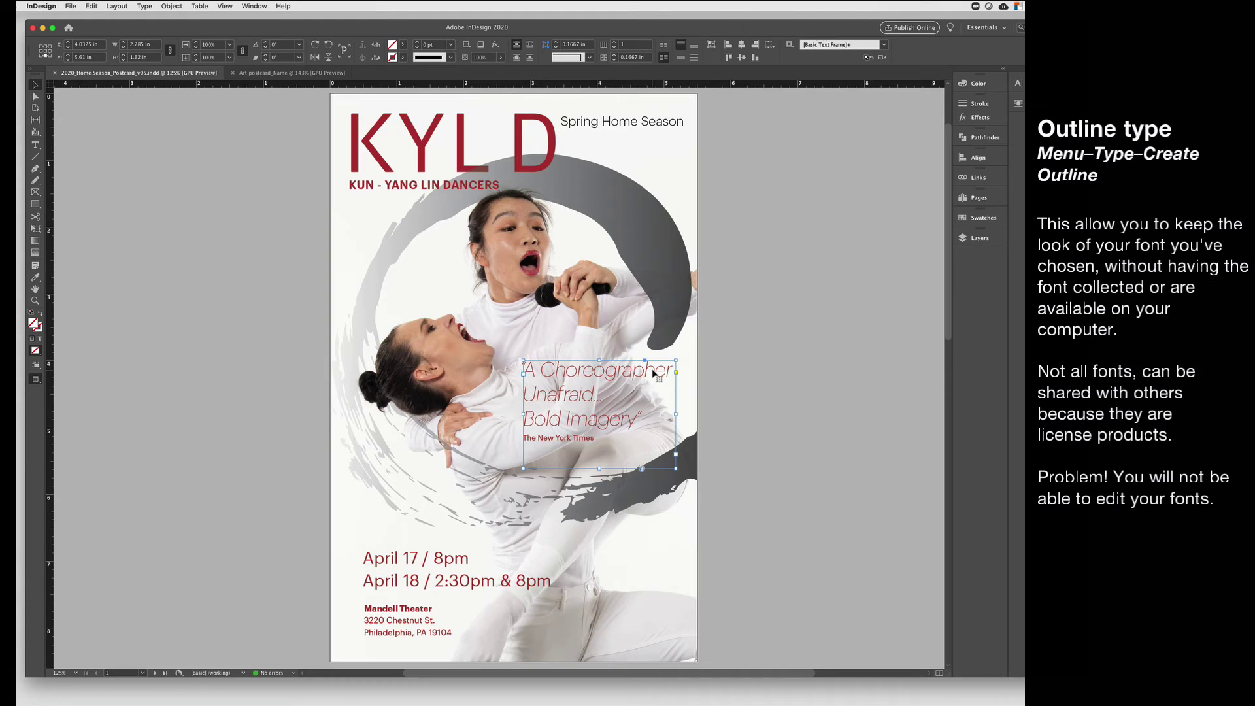
pyautogui.moveTo(761, 618); pyautogui.dragTo(303, 120)
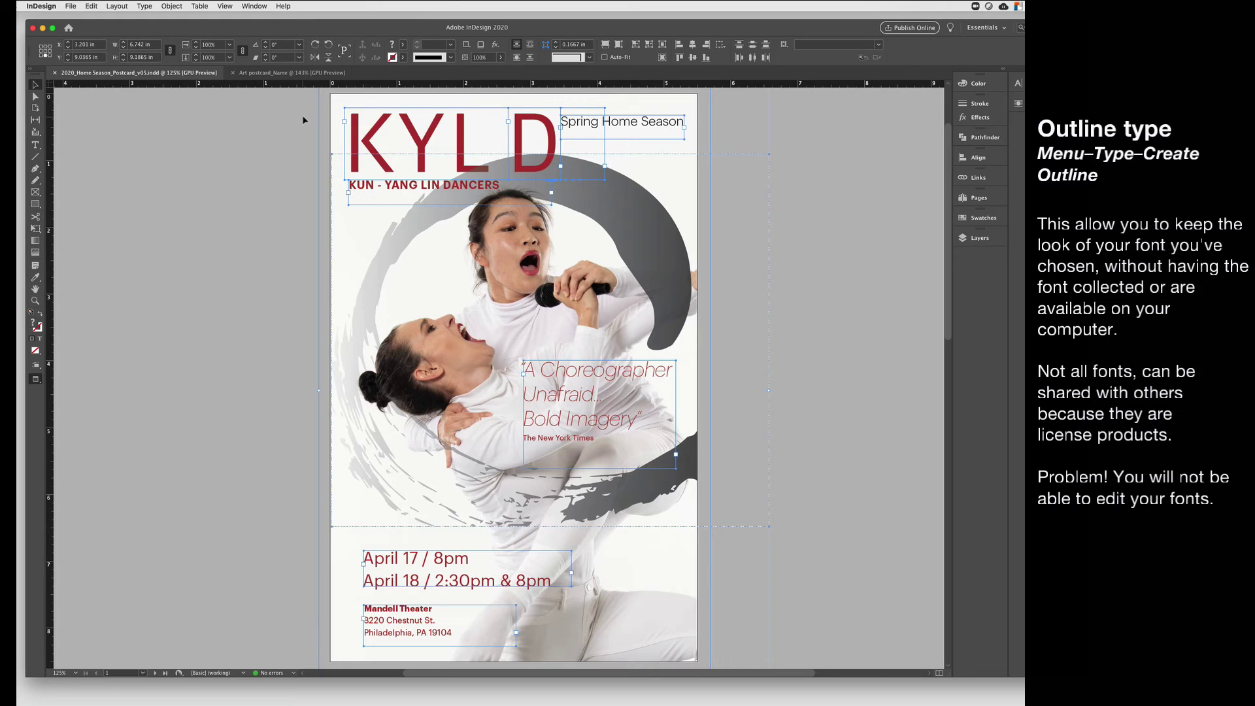
pyautogui.click(146, 7)
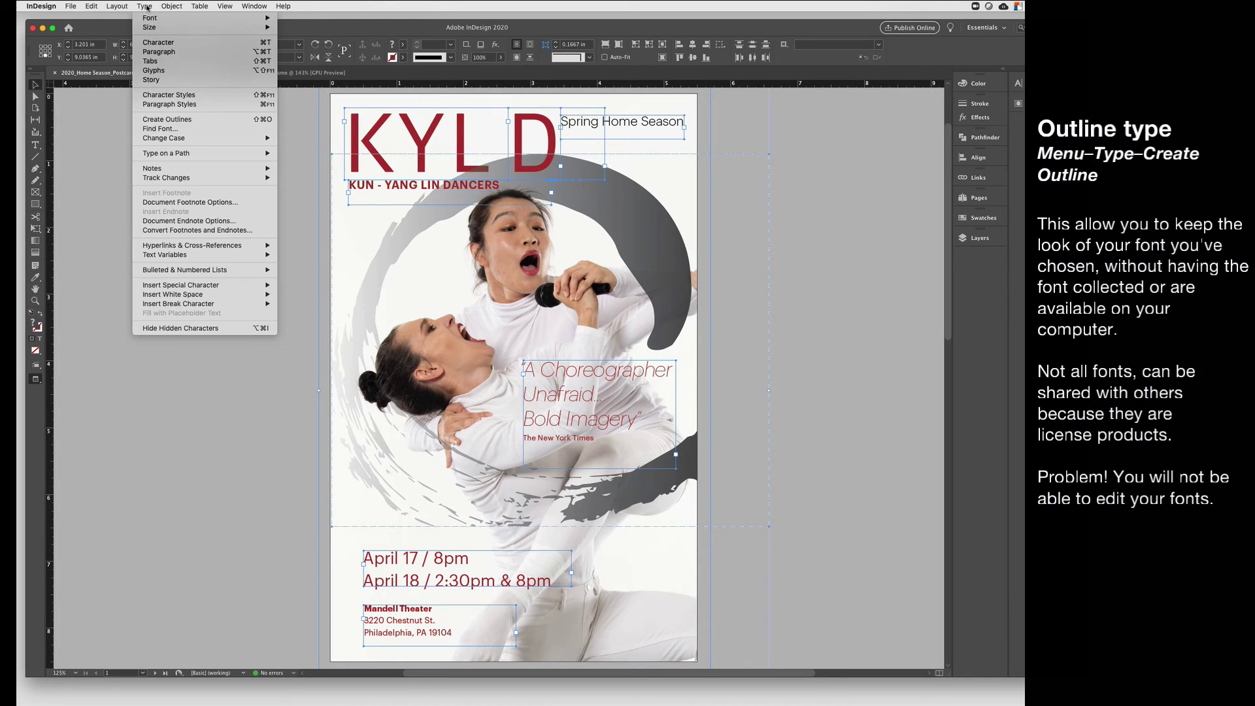
pyautogui.click(164, 120)
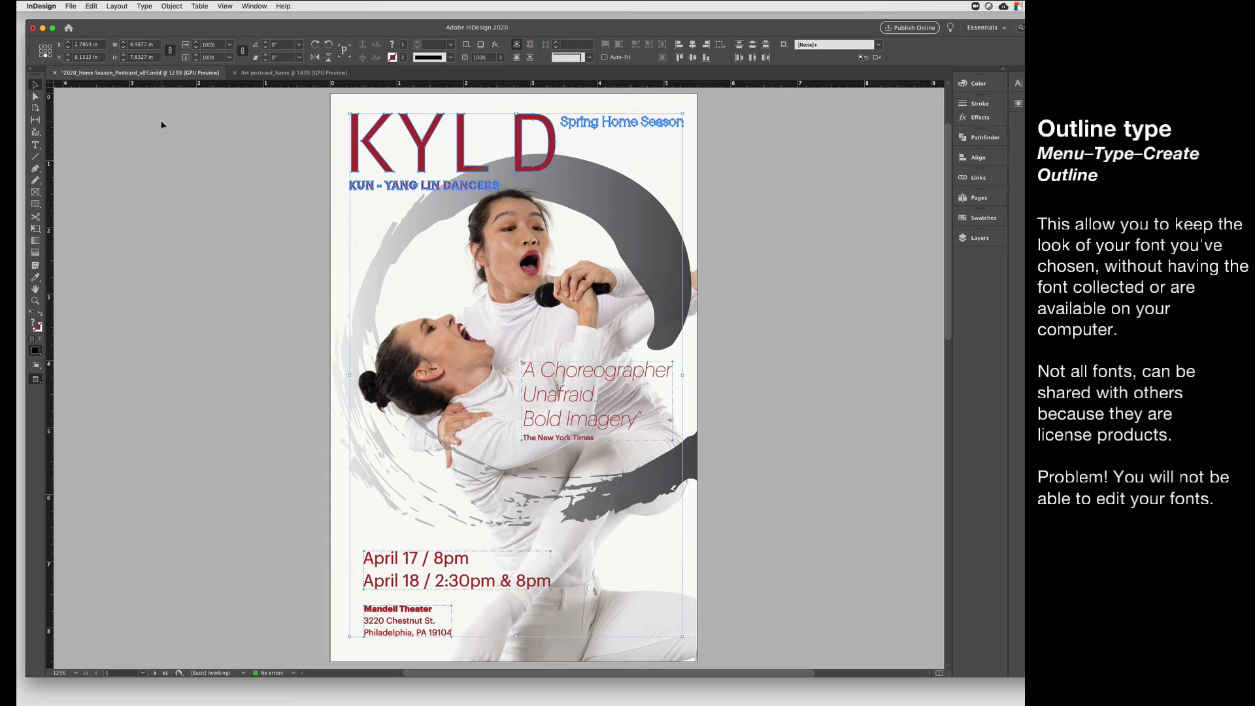
# Convert the text in both columns and the header of the postcard's back page to outlines, finishing with nothing selected.
pyautogui.hotkey('shift', 'pagedown')
pyautogui.moveTo(180, 144); pyautogui.dragTo(538, 514)
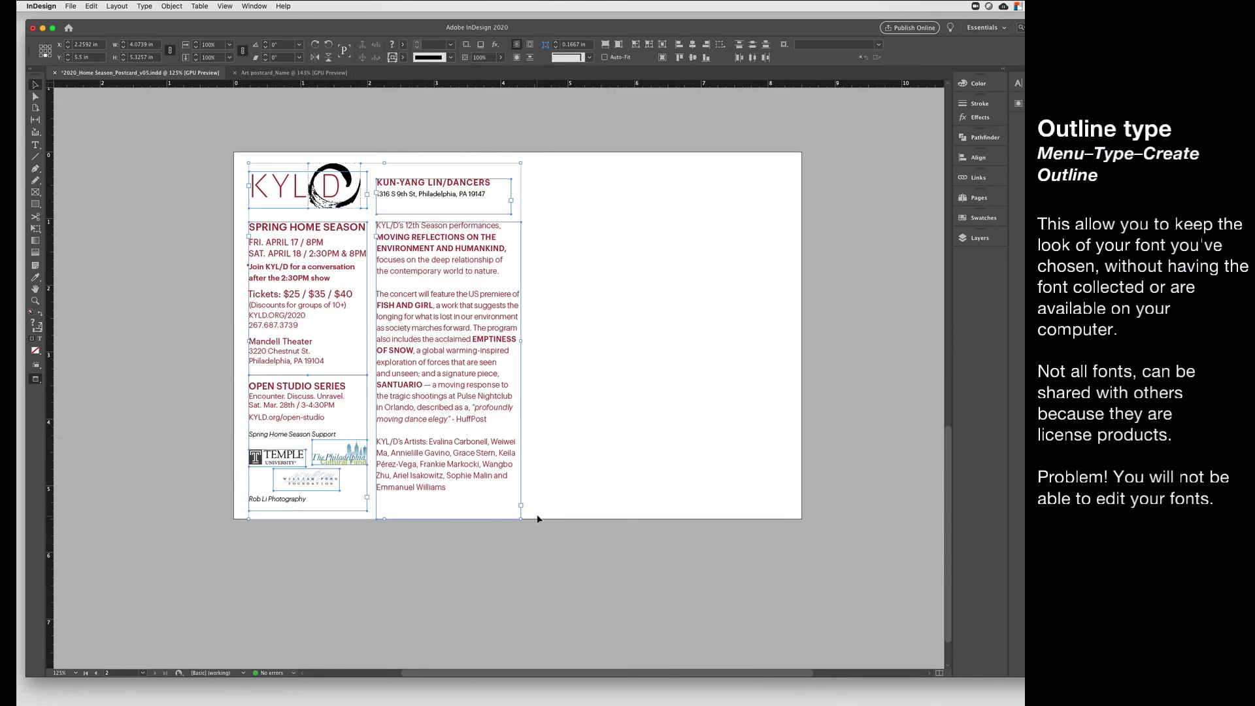
pyautogui.click(142, 6)
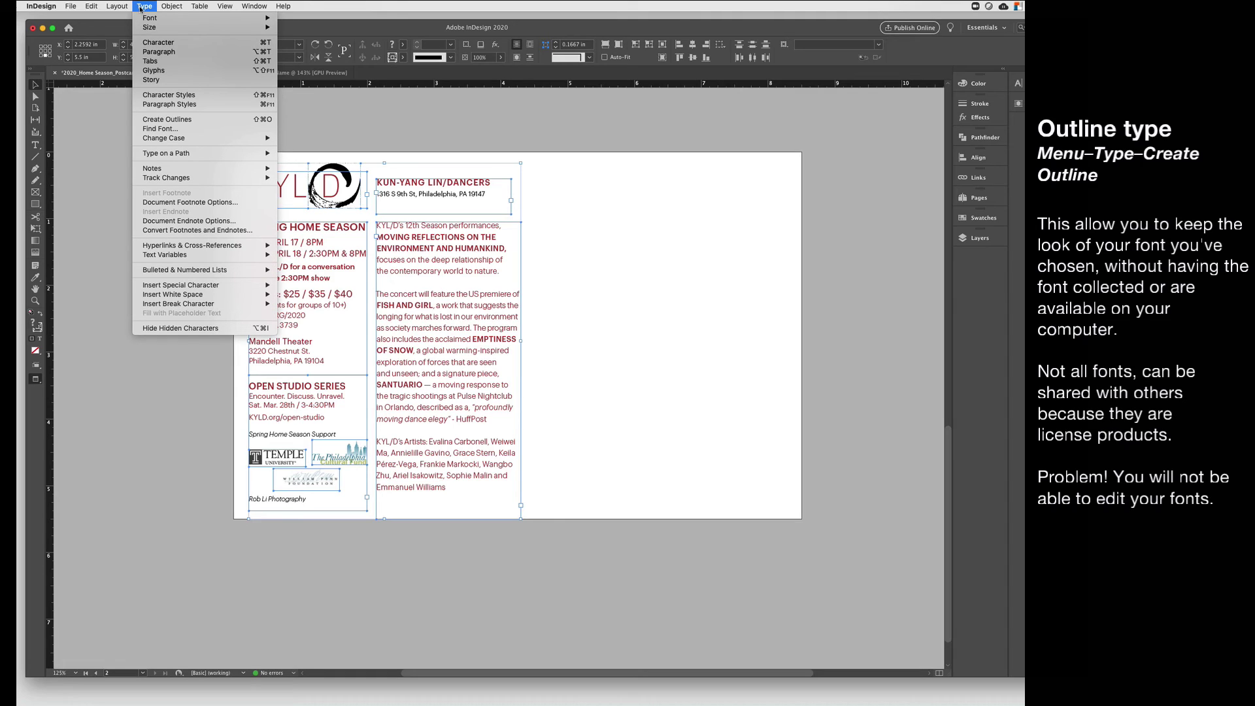
pyautogui.click(173, 121)
pyautogui.click(158, 140)
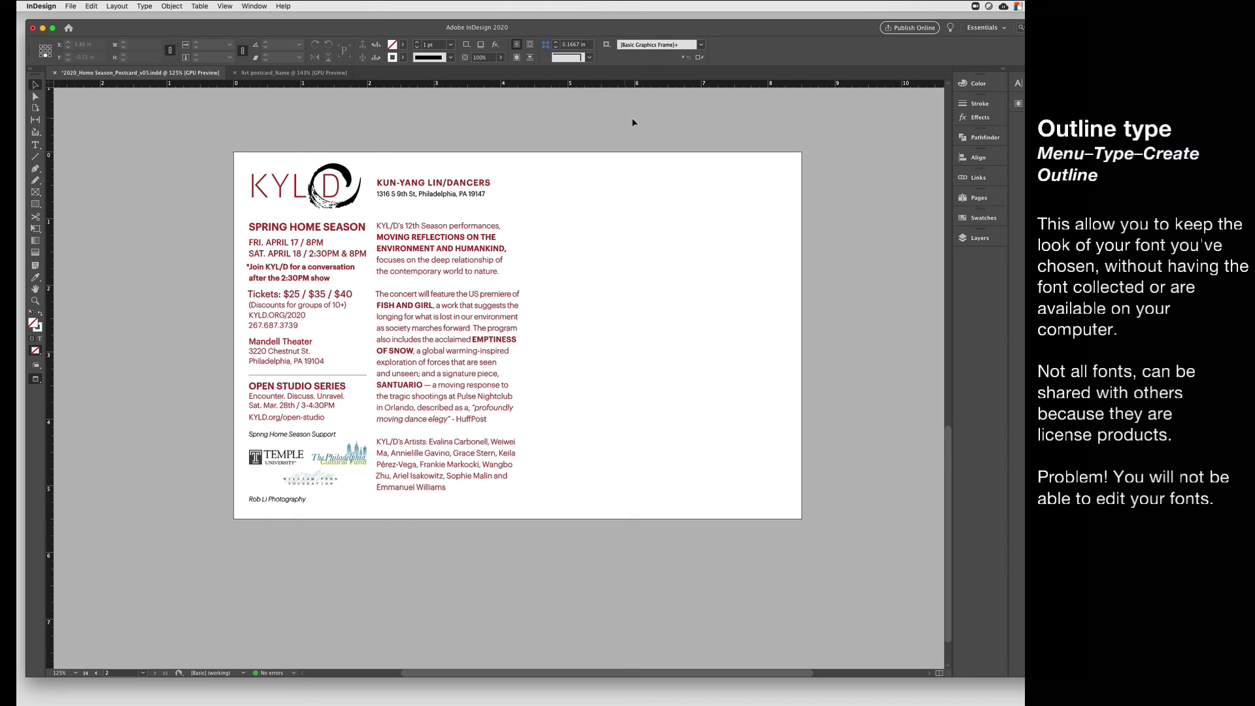
# Close the Event Postcard text document in Pages to uncover the postcard's back page.
pyautogui.moveTo(999, 395); pyautogui.dragTo(858, 368)
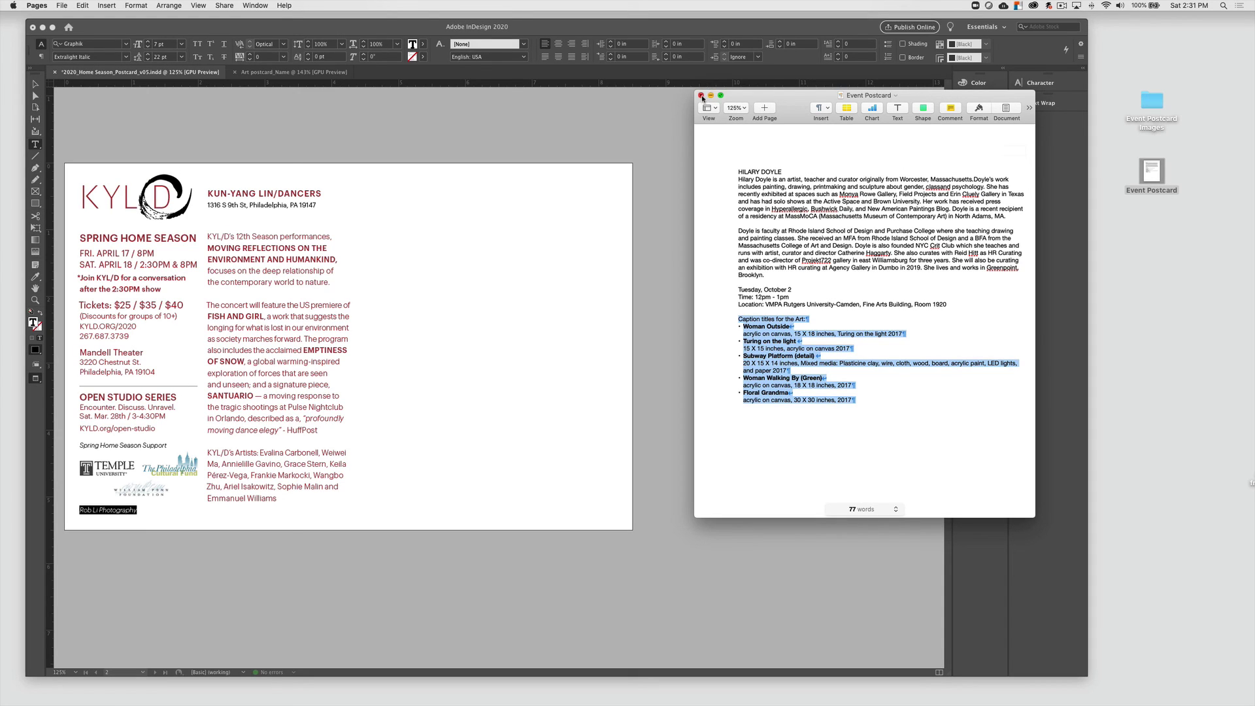
pyautogui.click(701, 96)
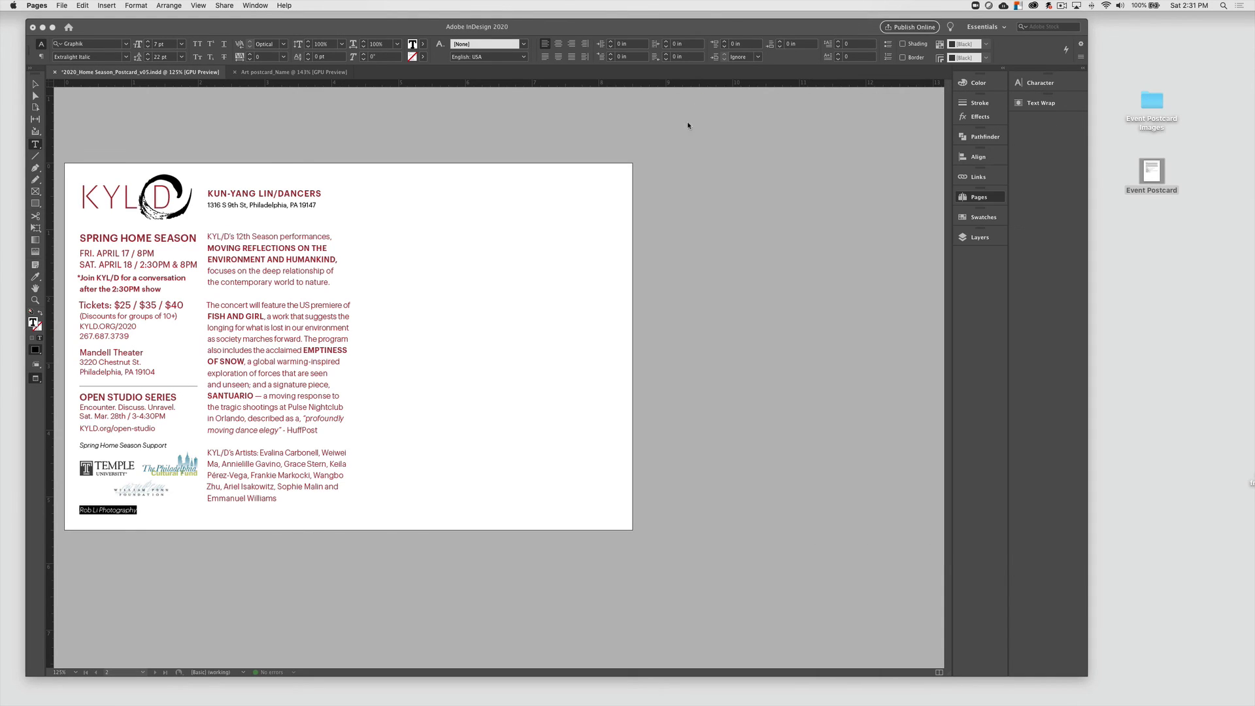
pyautogui.hscroll(-2, 682, 164)
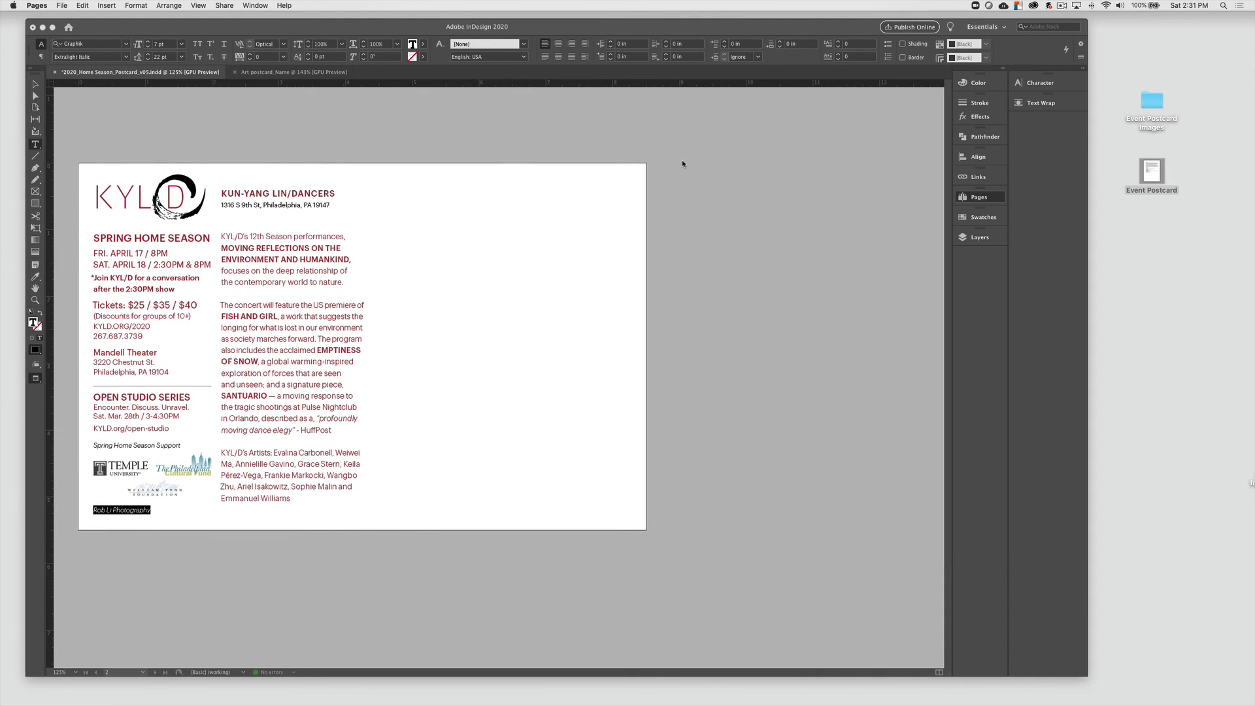